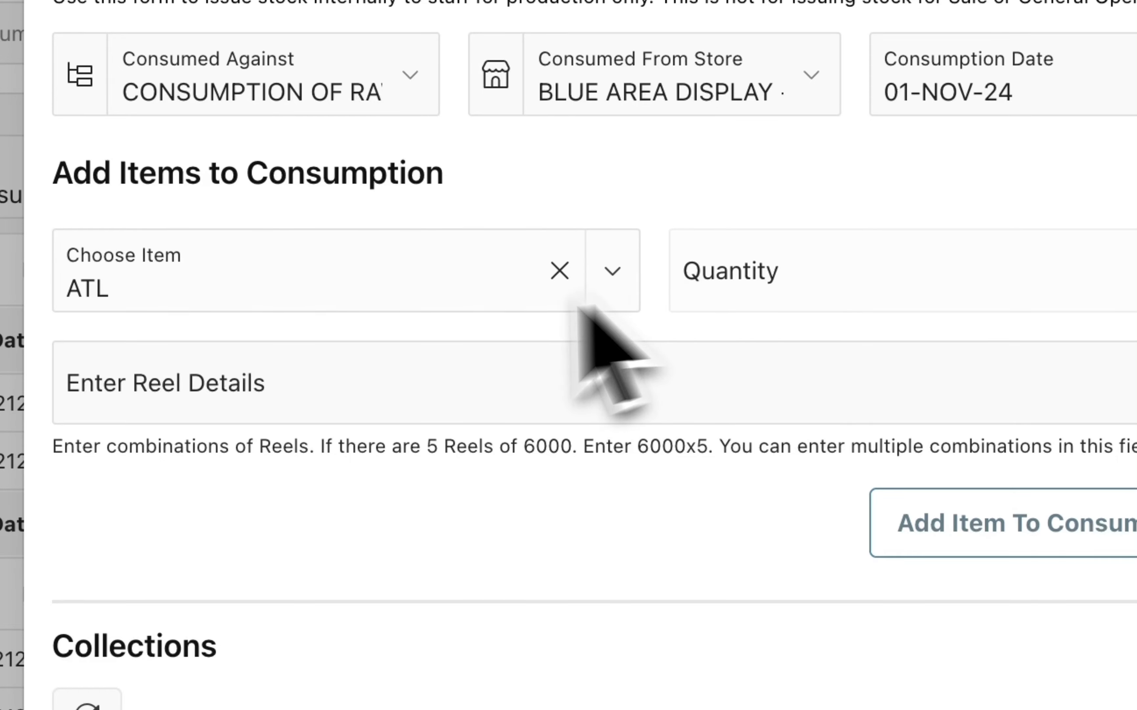
{"action": "left_click", "coordinate": [833, 301]}
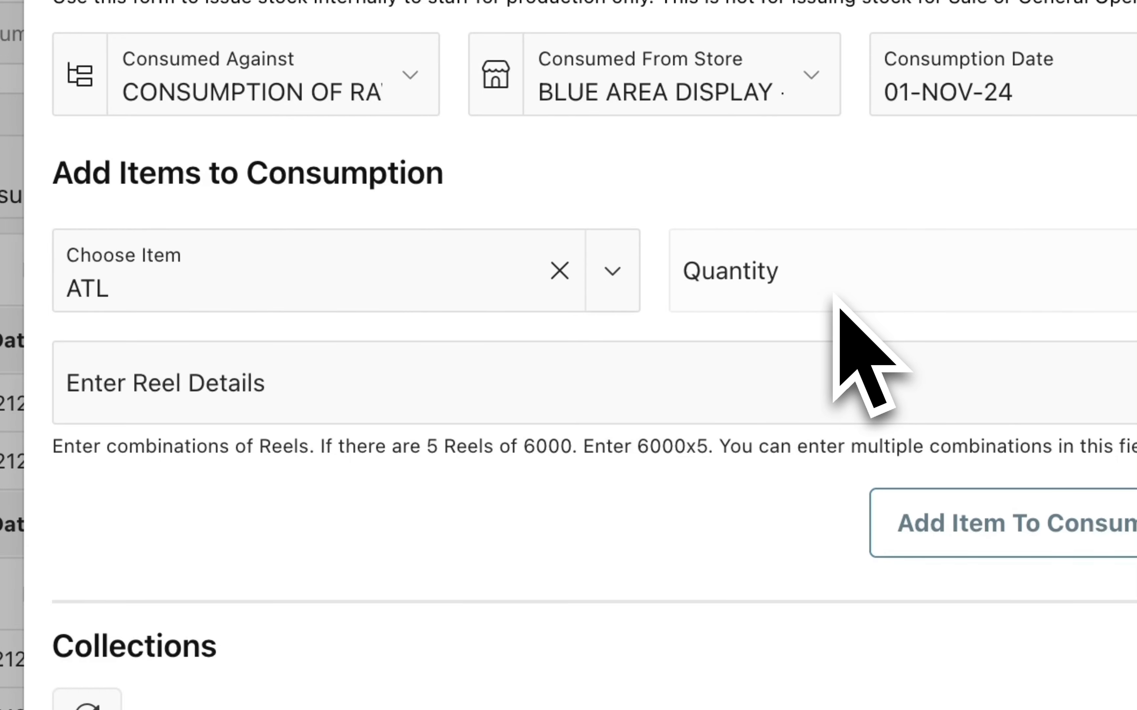
{"action": "left_click", "coordinate": [266, 379]}
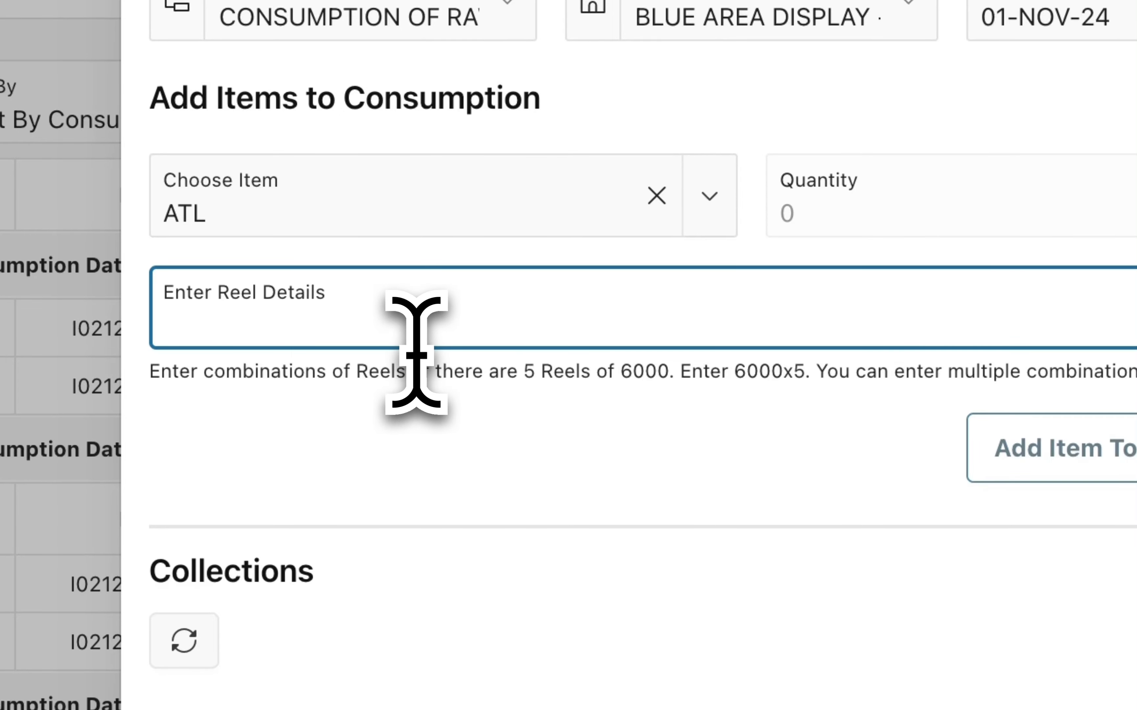
{"action": "left_click", "coordinate": [533, 330]}
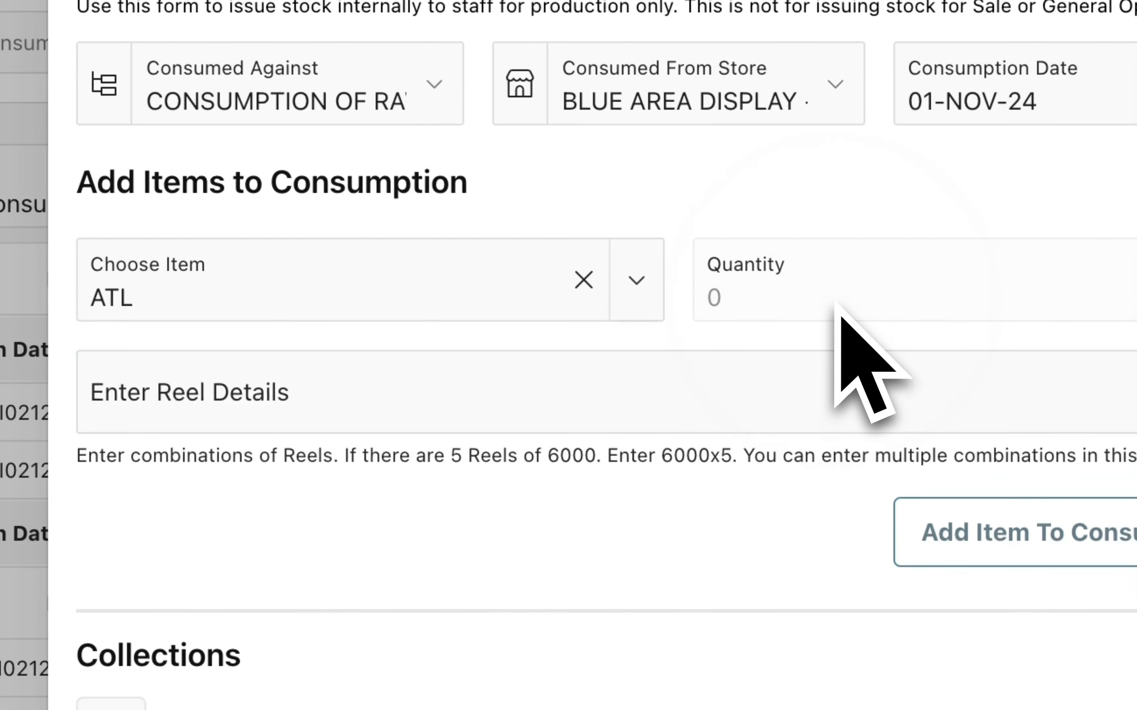
{"action": "left_click", "coordinate": [497, 381]}
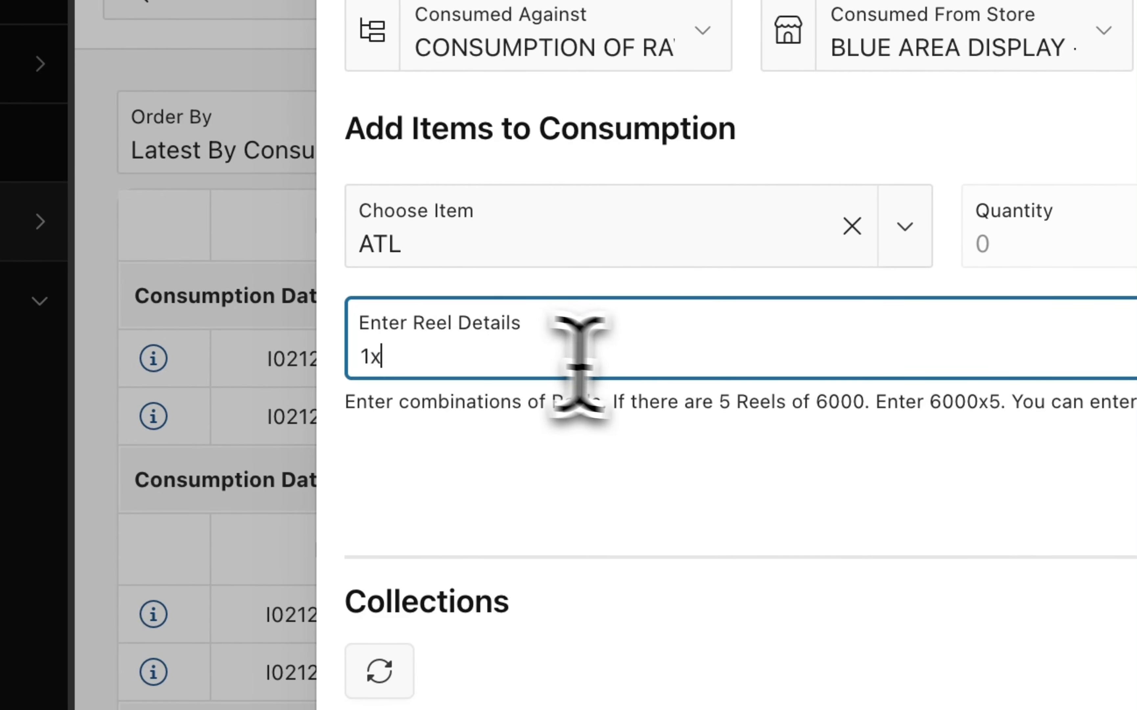
{"action": "type", "text": "1x"}
{"action": "left_click", "coordinate": [690, 326]}
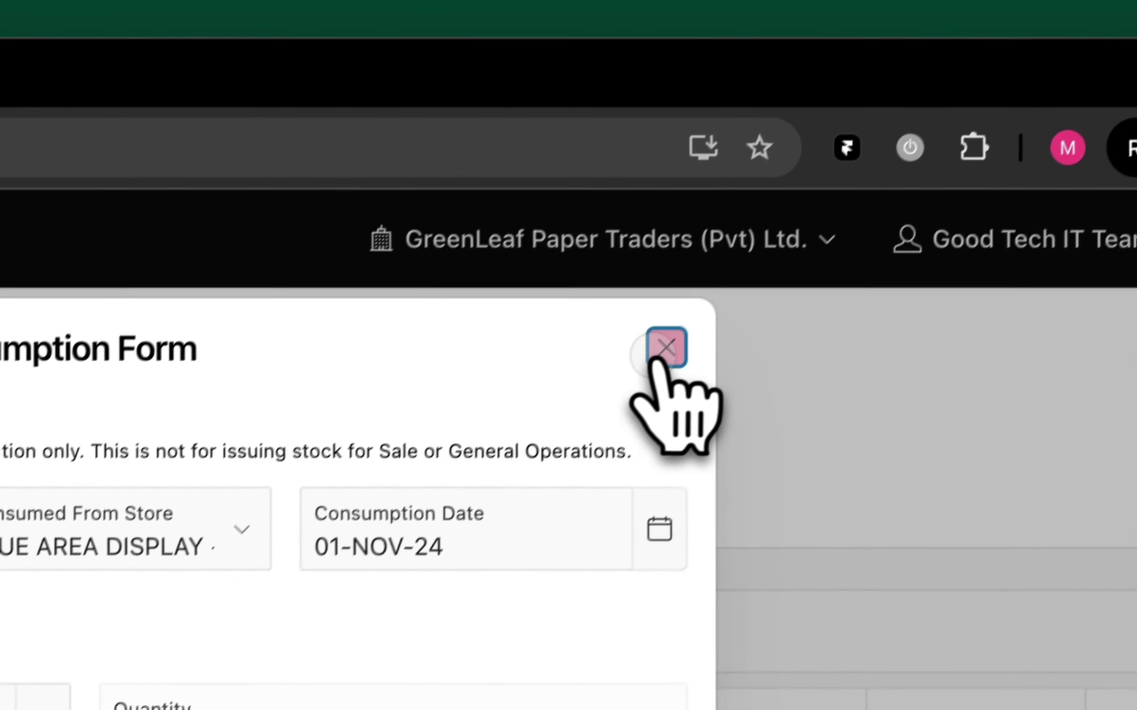
{"action": "left_click", "coordinate": [665, 350]}
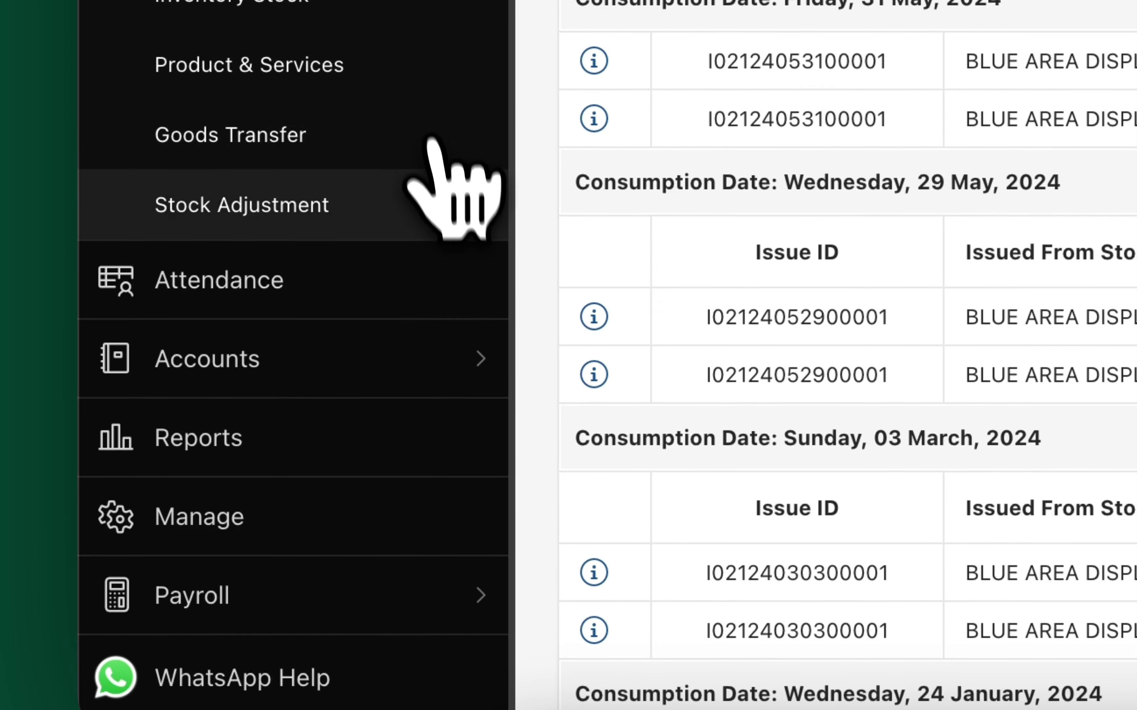
Open the Reports page in a new browser tab and bring up the Inventory Stock report.
{"action": "right_click", "coordinate": [212, 457]}
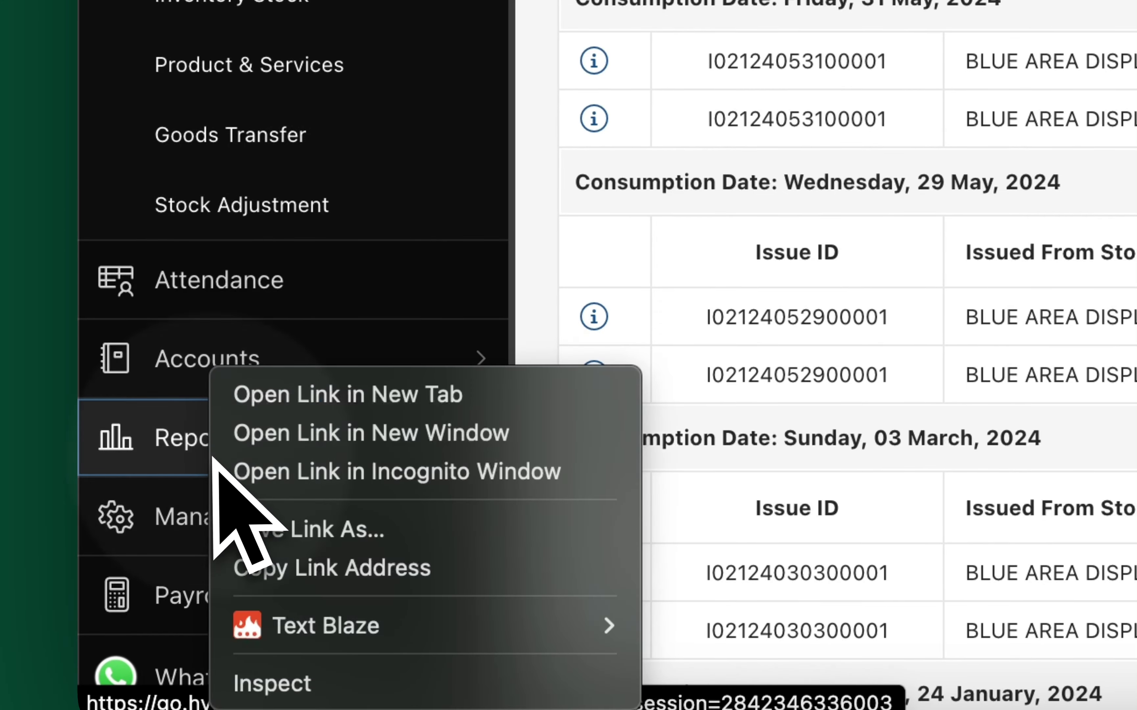
{"action": "left_click", "coordinate": [281, 411]}
{"action": "left_click", "coordinate": [845, 97]}
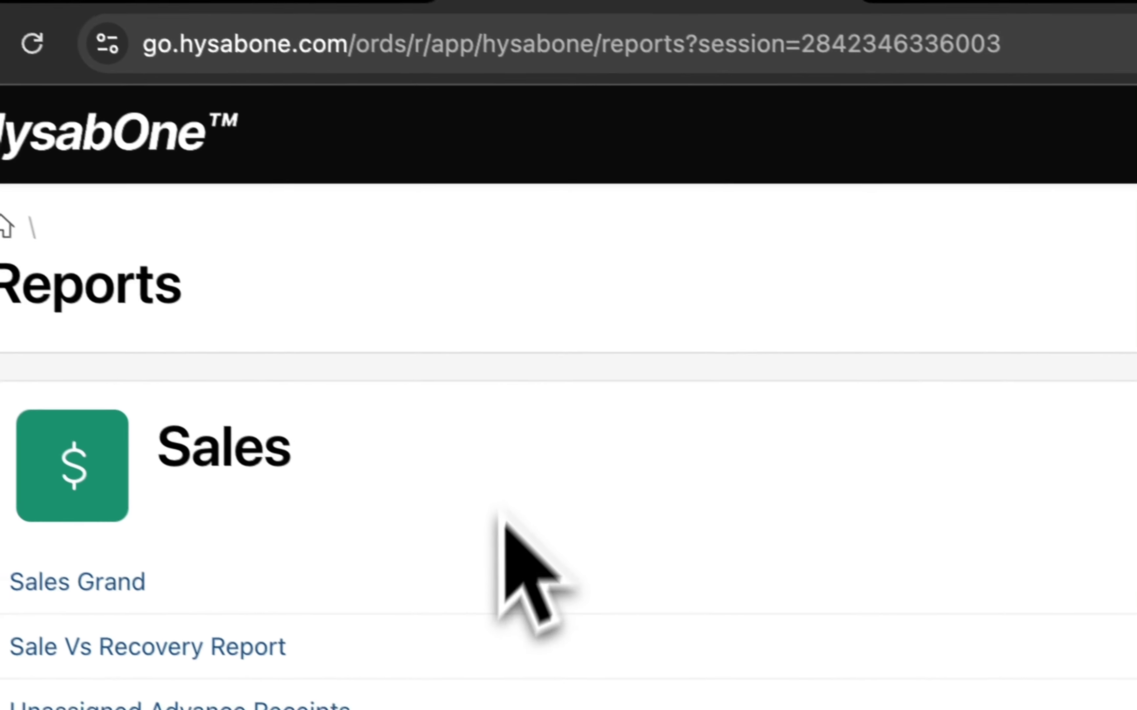
{"action": "scroll", "coordinate": [505, 526], "scroll_direction": "down", "scroll_amount": 5}
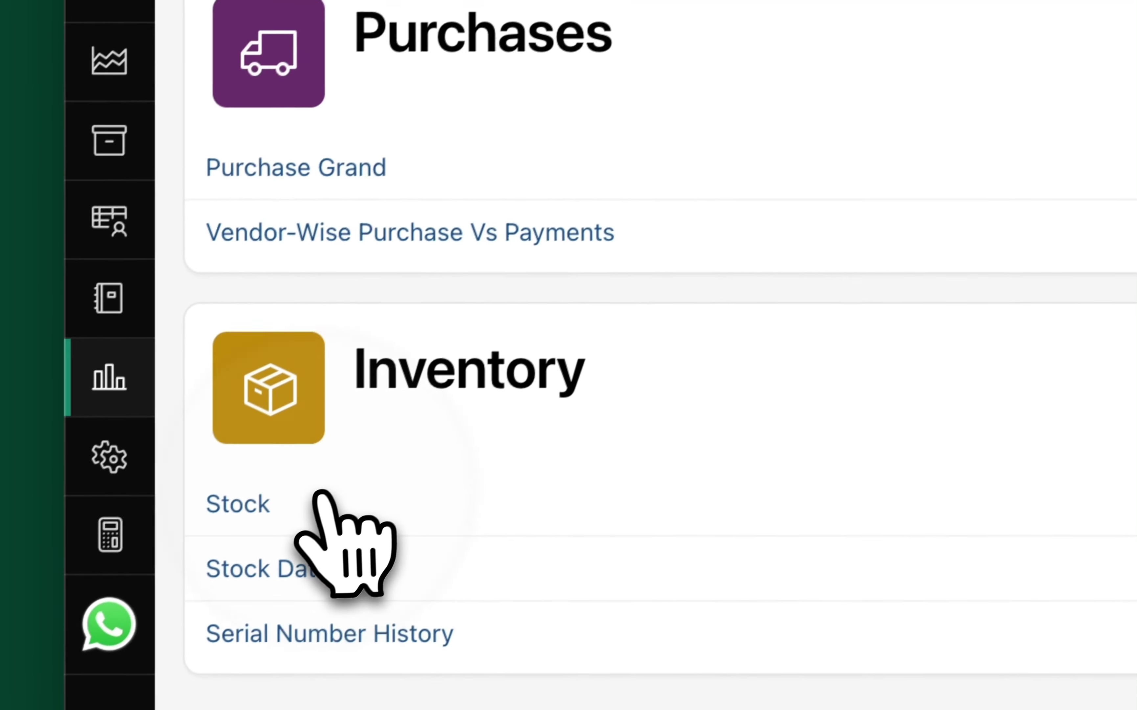
{"action": "left_click", "coordinate": [323, 492]}
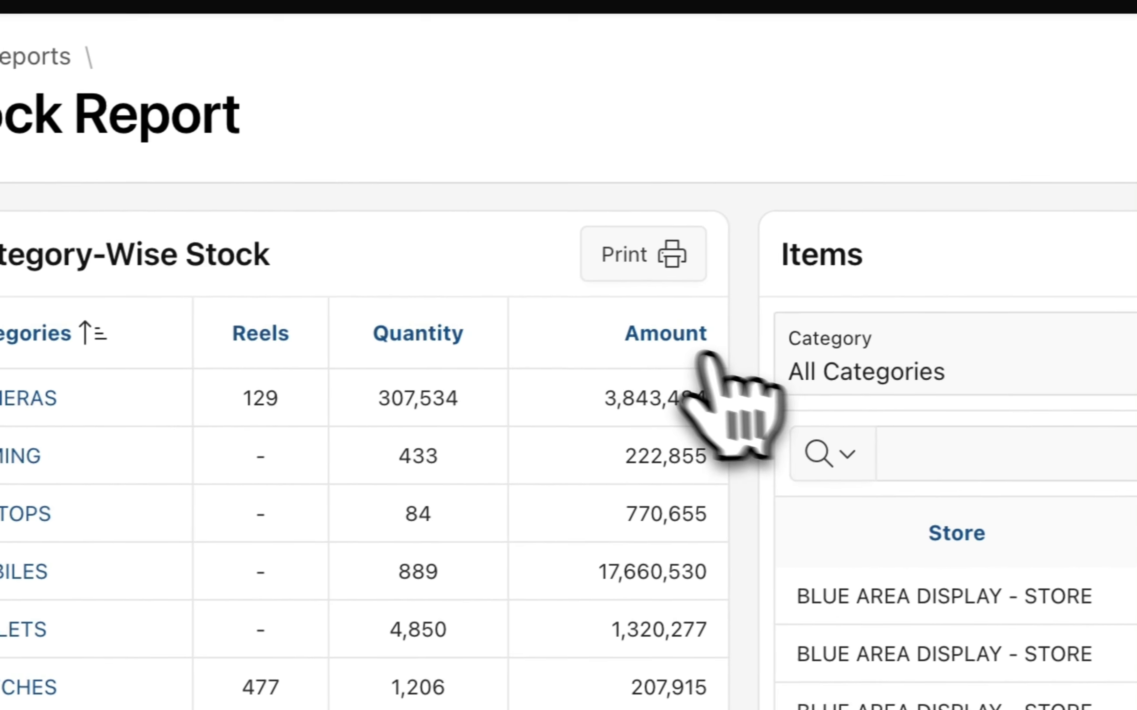
Search the stock report items for "atl" and open the ATL item's details to check its stock per store.
{"action": "left_click", "coordinate": [904, 453]}
{"action": "type", "text": "atl"}
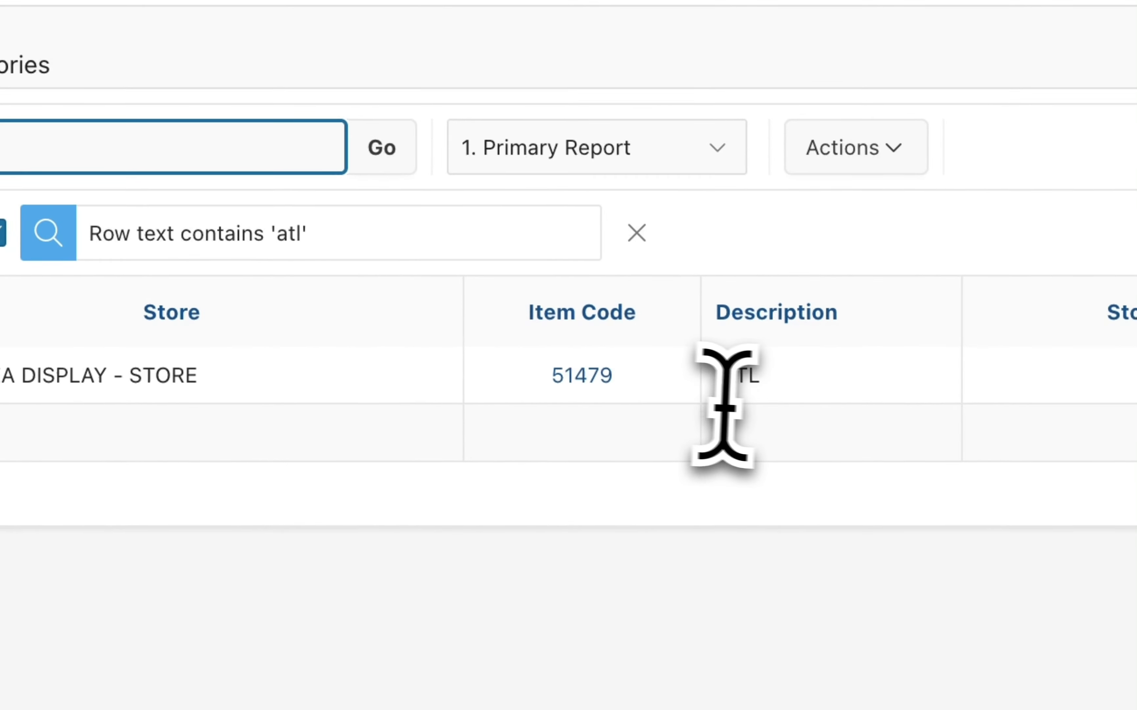
{"action": "left_click", "coordinate": [671, 384]}
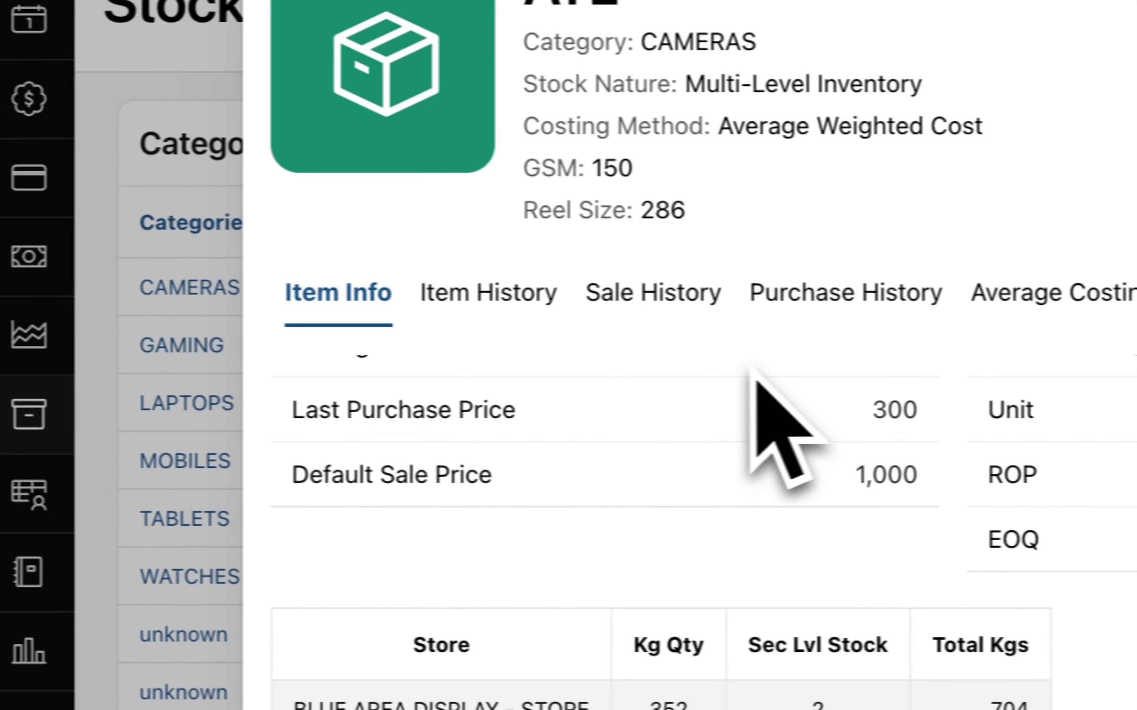
{"action": "scroll", "coordinate": [760, 399], "scroll_direction": "down", "scroll_amount": 5}
{"action": "scroll", "coordinate": [790, 370], "scroll_direction": "up", "scroll_amount": 2}
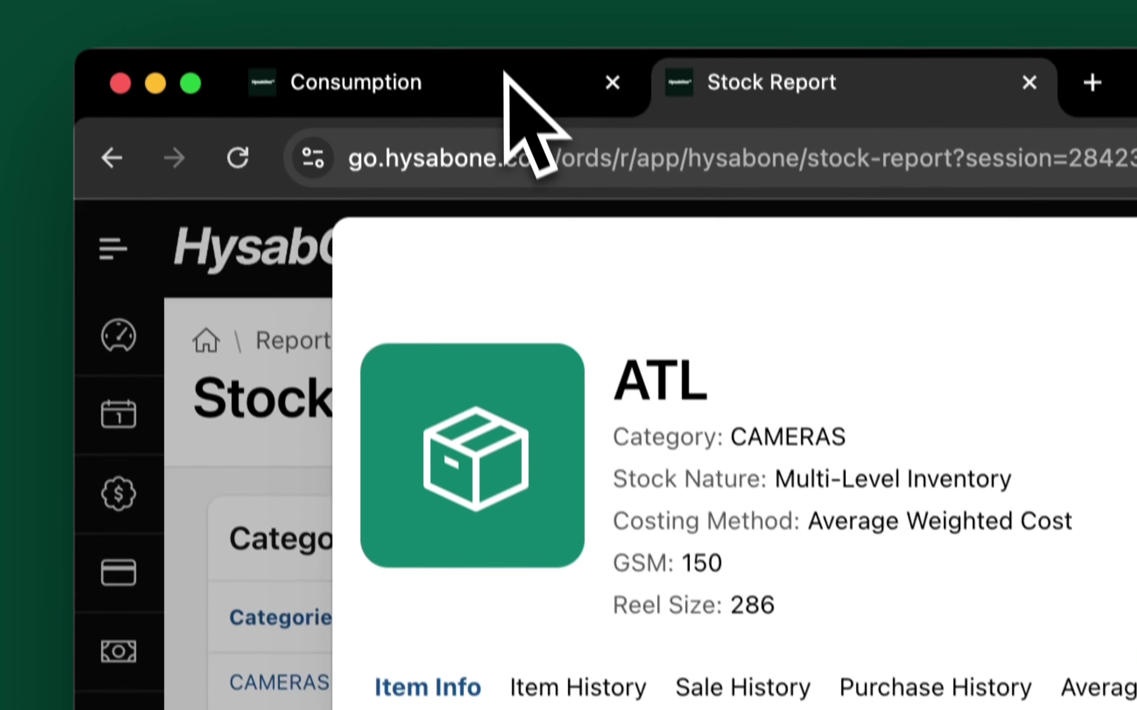
Return to the Consumption page, open a new consumption form and choose ATL as the item.
{"action": "left_click", "coordinate": [508, 77]}
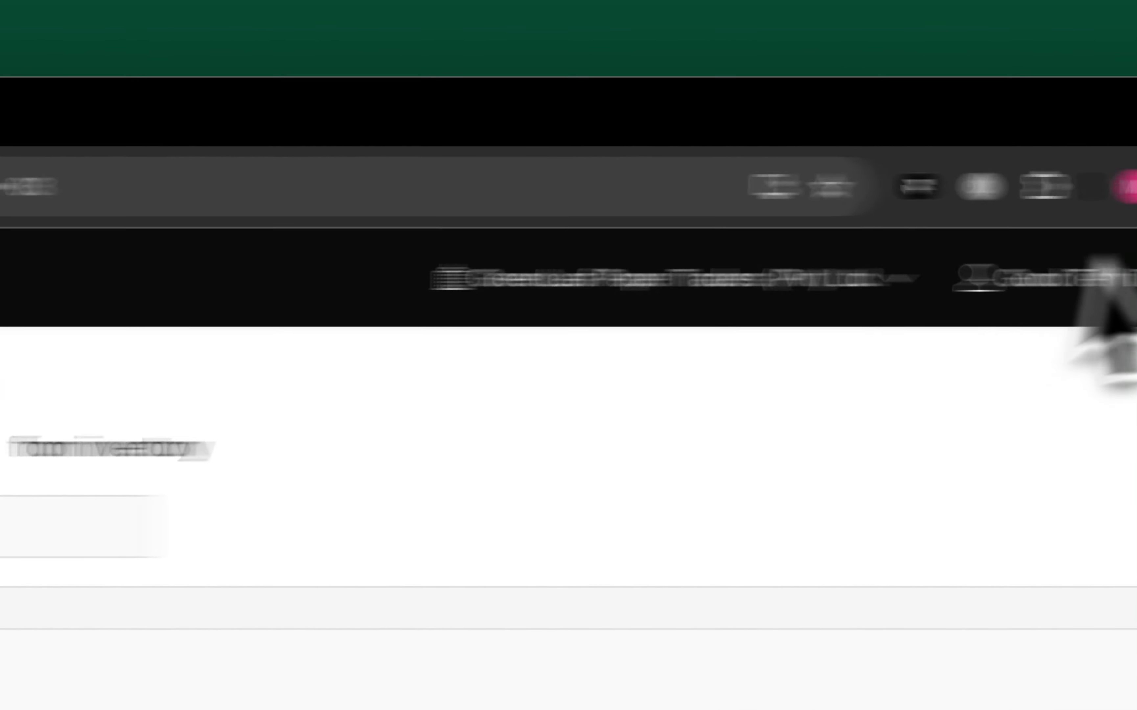
{"action": "left_click", "coordinate": [990, 270]}
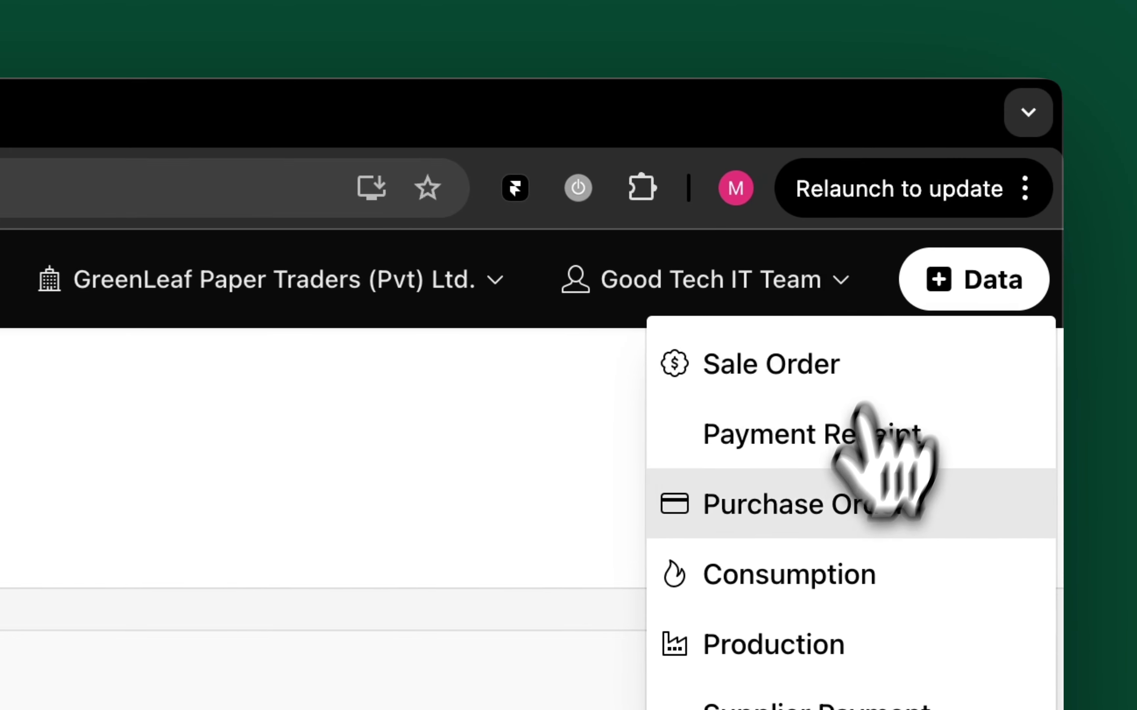
{"action": "left_click", "coordinate": [816, 571]}
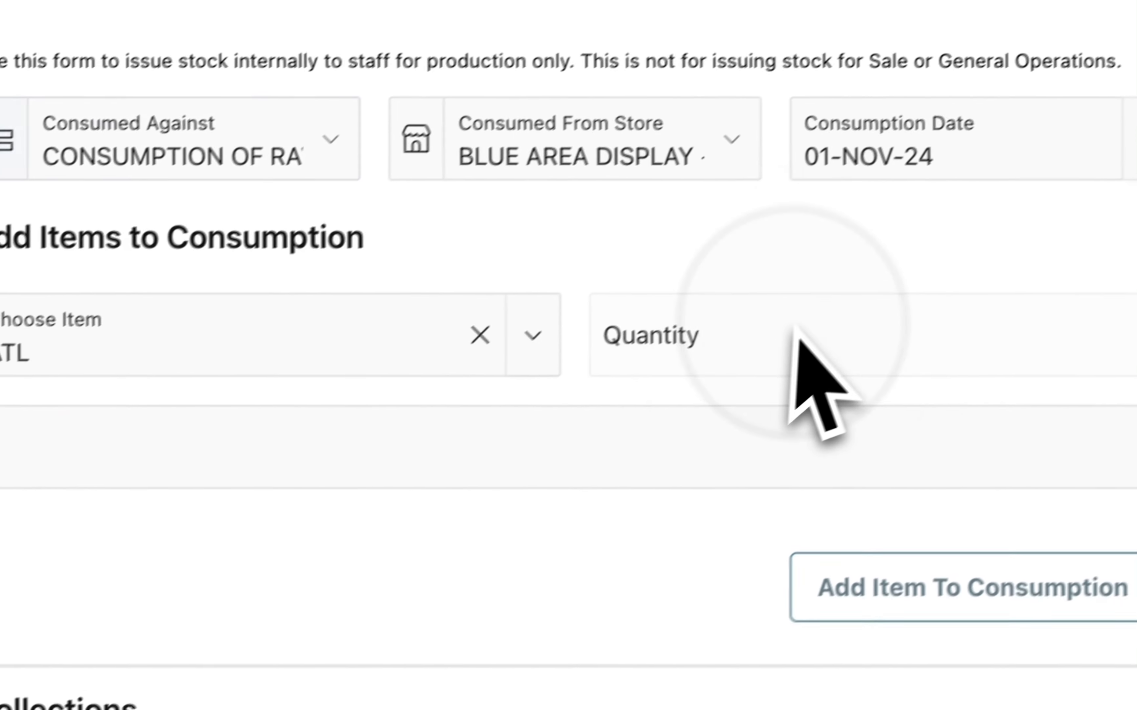
{"action": "left_click", "coordinate": [311, 490]}
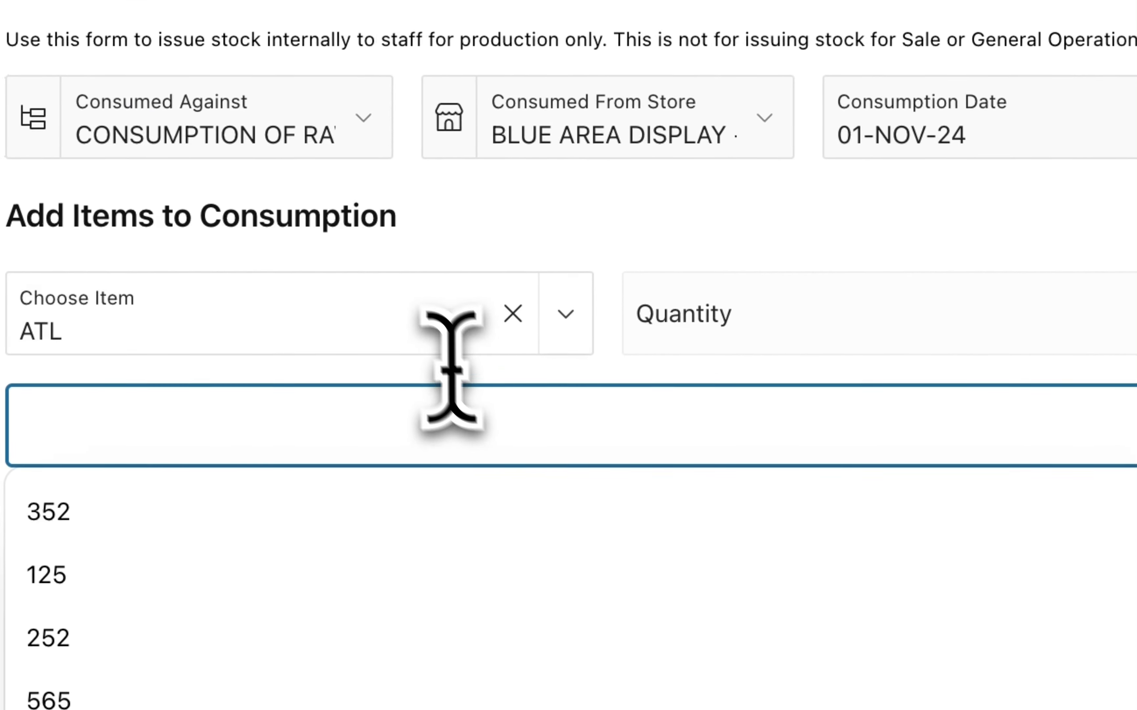
{"action": "left_click", "coordinate": [118, 509]}
{"action": "left_click", "coordinate": [513, 314]}
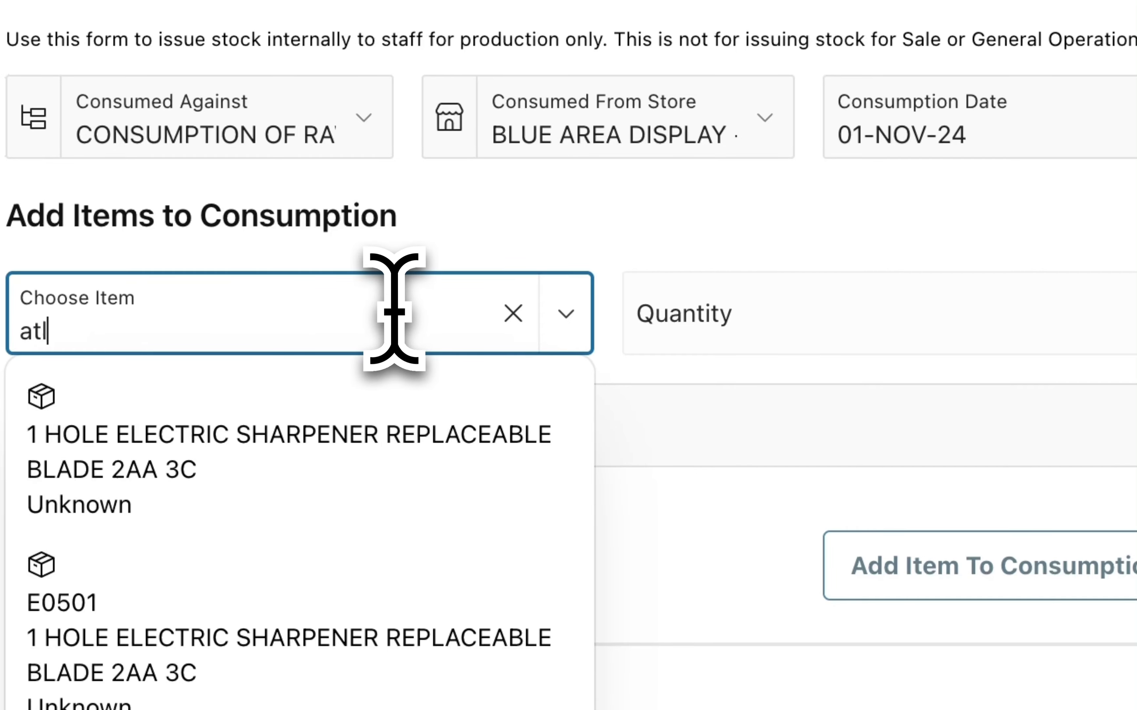
{"action": "left_click", "coordinate": [246, 467]}
{"action": "left_click", "coordinate": [229, 412]}
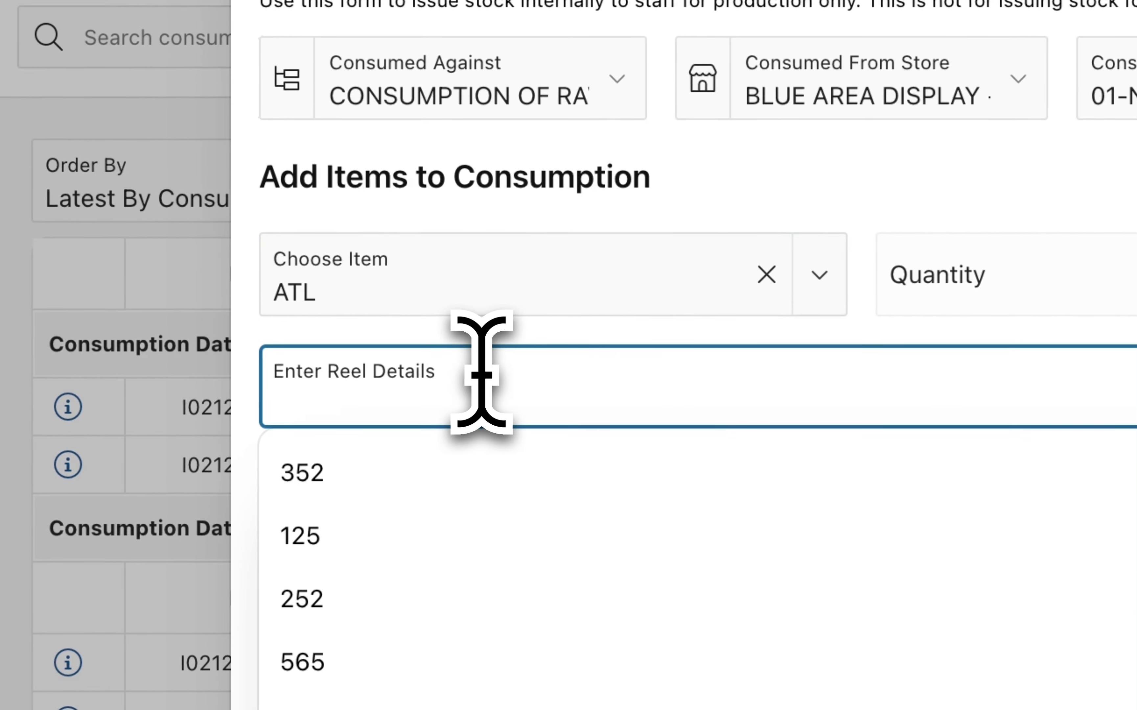
Look through the suggested reel sizes for ATL and enter 1x352 as the reel details.
{"action": "left_click", "coordinate": [493, 313]}
{"action": "left_click", "coordinate": [875, 330]}
{"action": "left_click", "coordinate": [837, 368]}
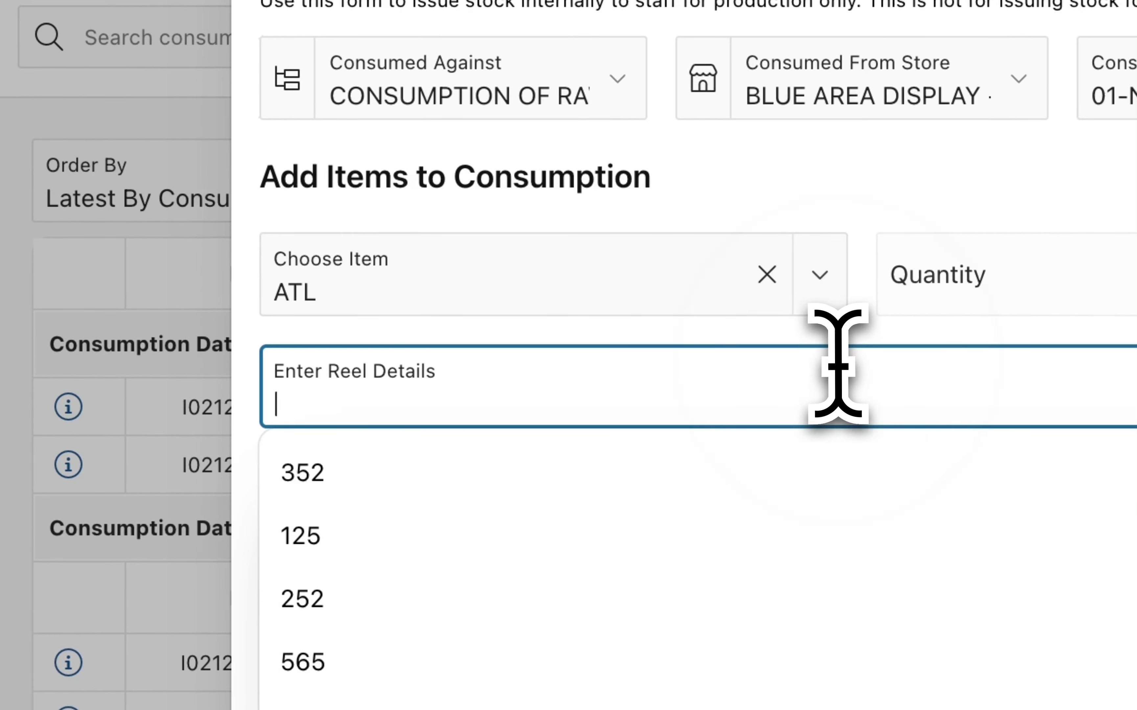
{"action": "left_click", "coordinate": [482, 322]}
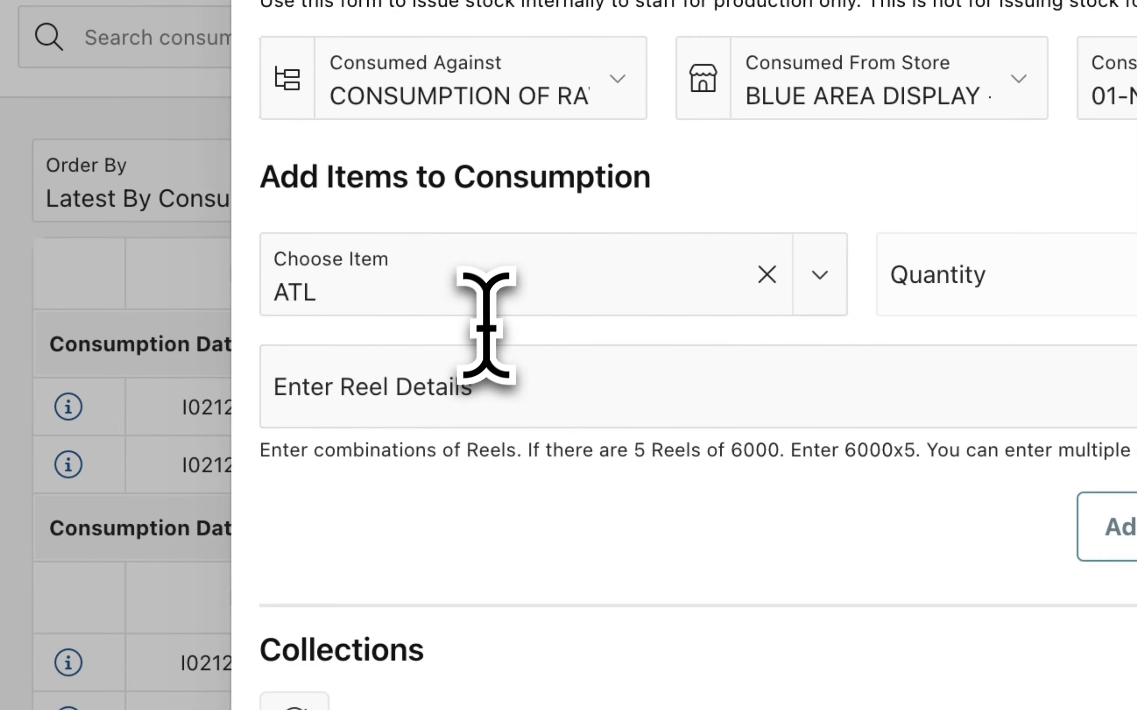
{"action": "left_click", "coordinate": [464, 348]}
{"action": "scroll", "coordinate": [674, 353], "scroll_direction": "down", "scroll_amount": 5}
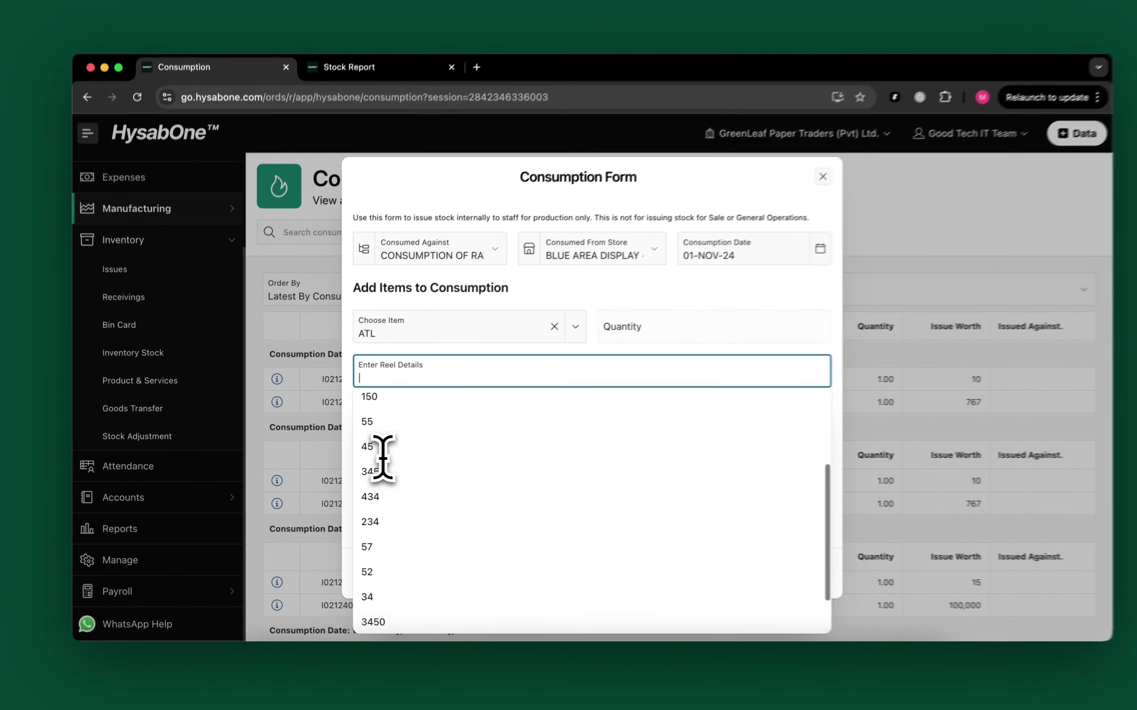
{"action": "scroll", "coordinate": [382, 455], "scroll_direction": "up", "scroll_amount": 5}
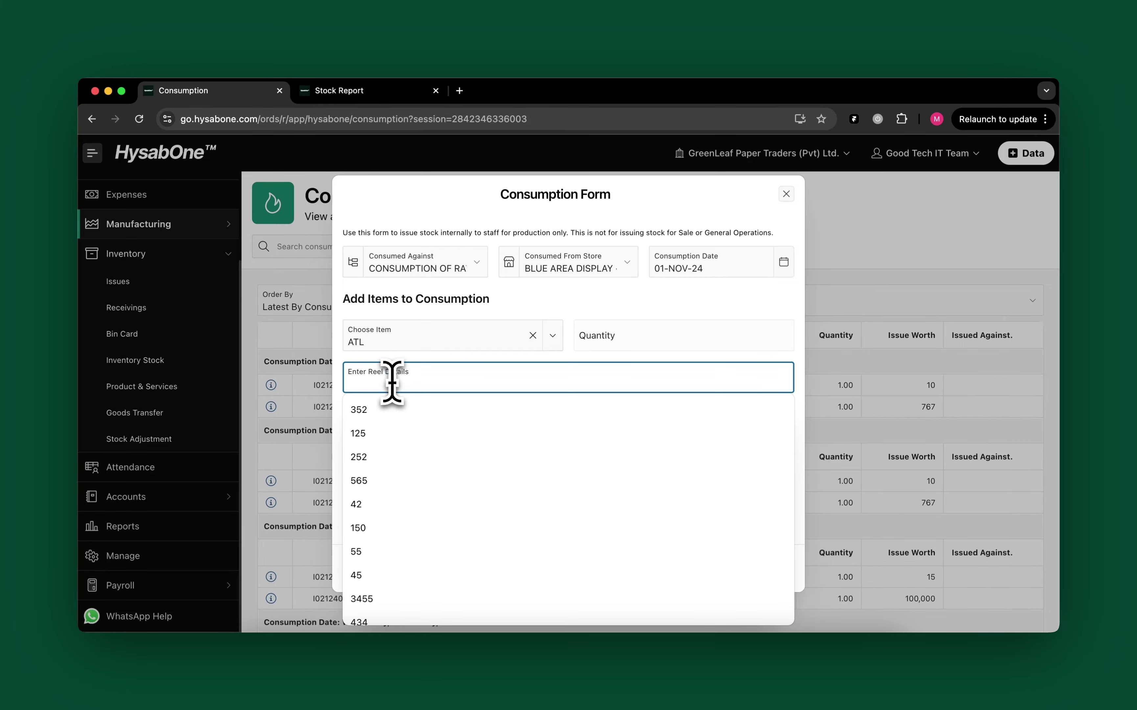
{"action": "type", "text": "252"}
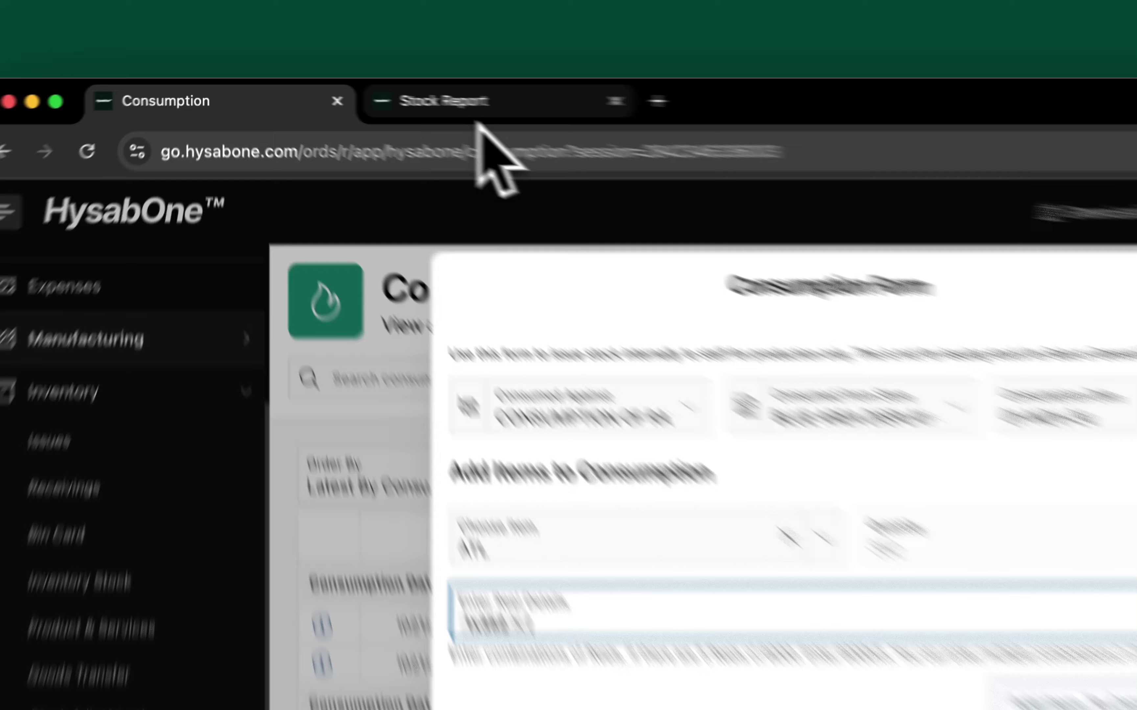
Glance at ATL in the Stock Report tab, return to the form and add 1x125 as a second reel combination.
{"action": "left_click", "coordinate": [357, 91]}
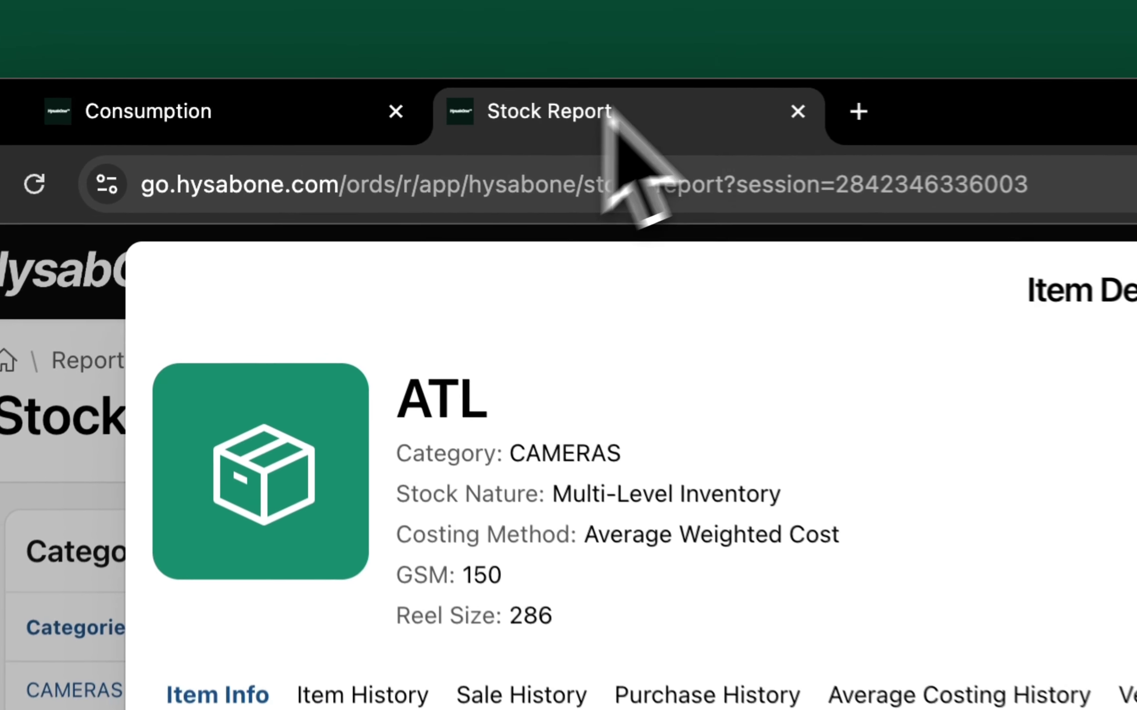
{"action": "left_click", "coordinate": [252, 90]}
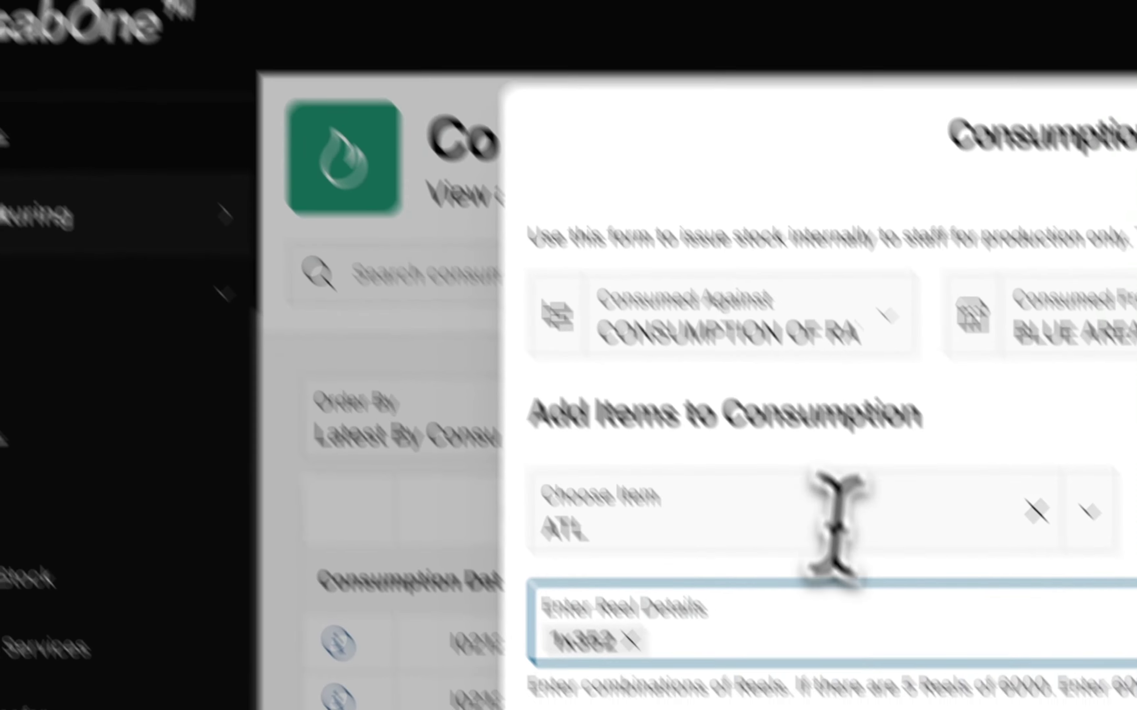
{"action": "left_click", "coordinate": [833, 642]}
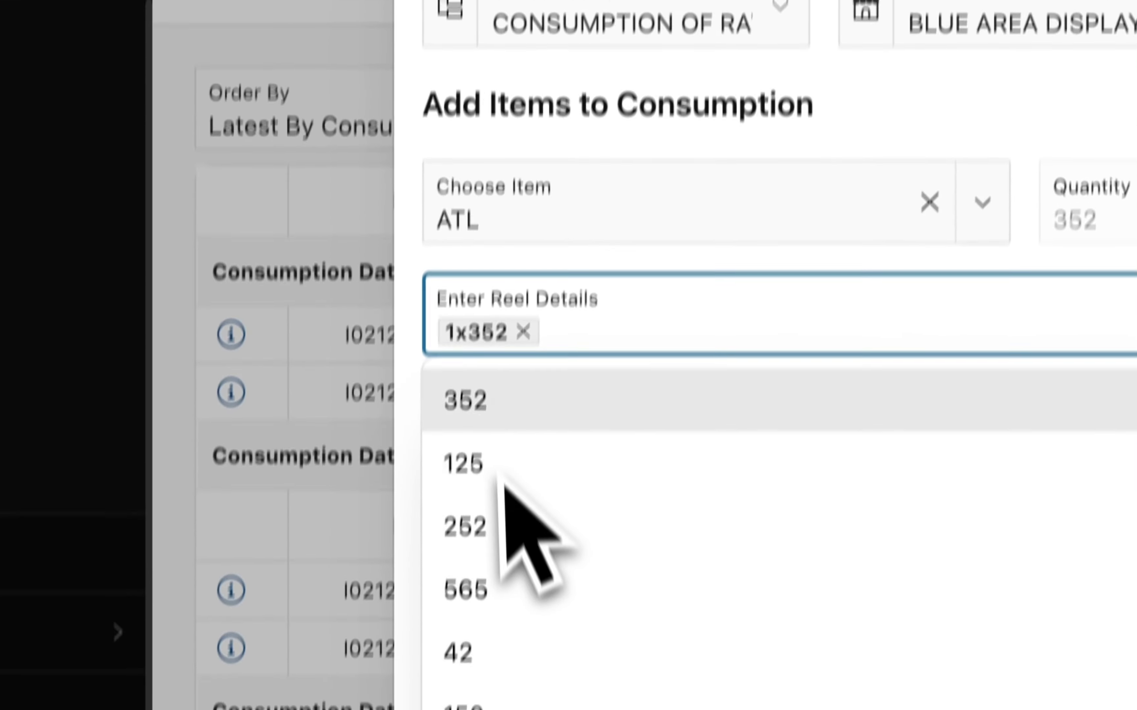
{"action": "type", "text": "1x"}
{"action": "type", "text": "125"}
{"action": "key", "text": "Return"}
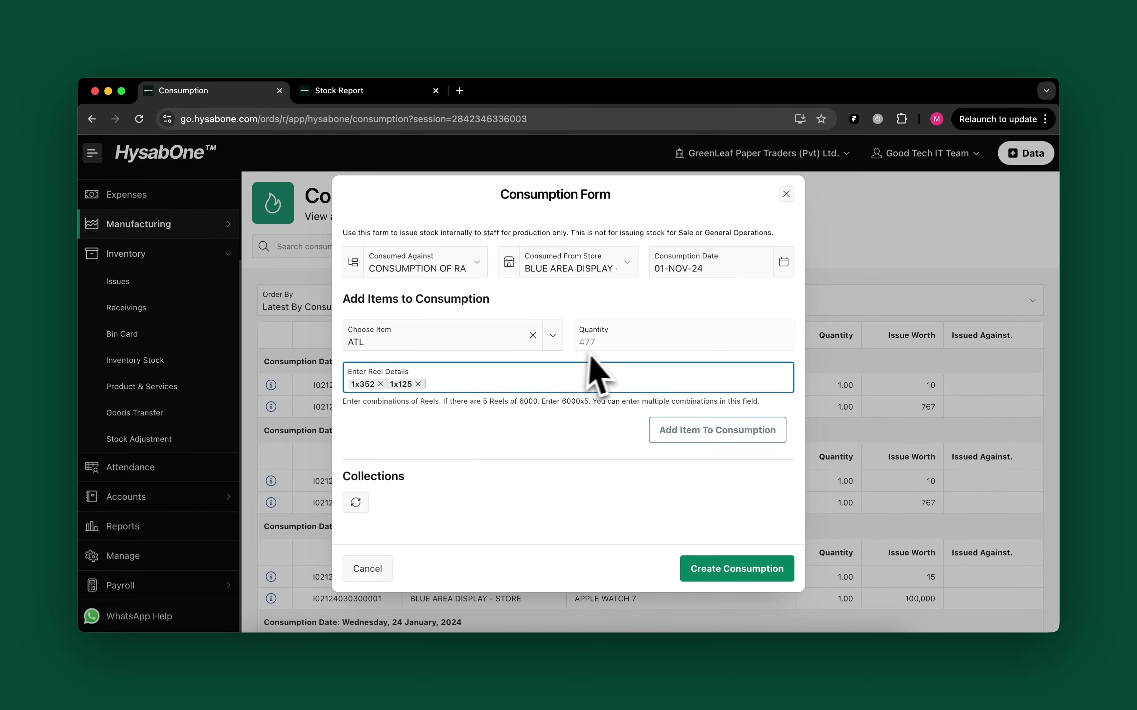
Add the ATL item with its reels to the consumption and try to create the consumption.
{"action": "left_click", "coordinate": [585, 345]}
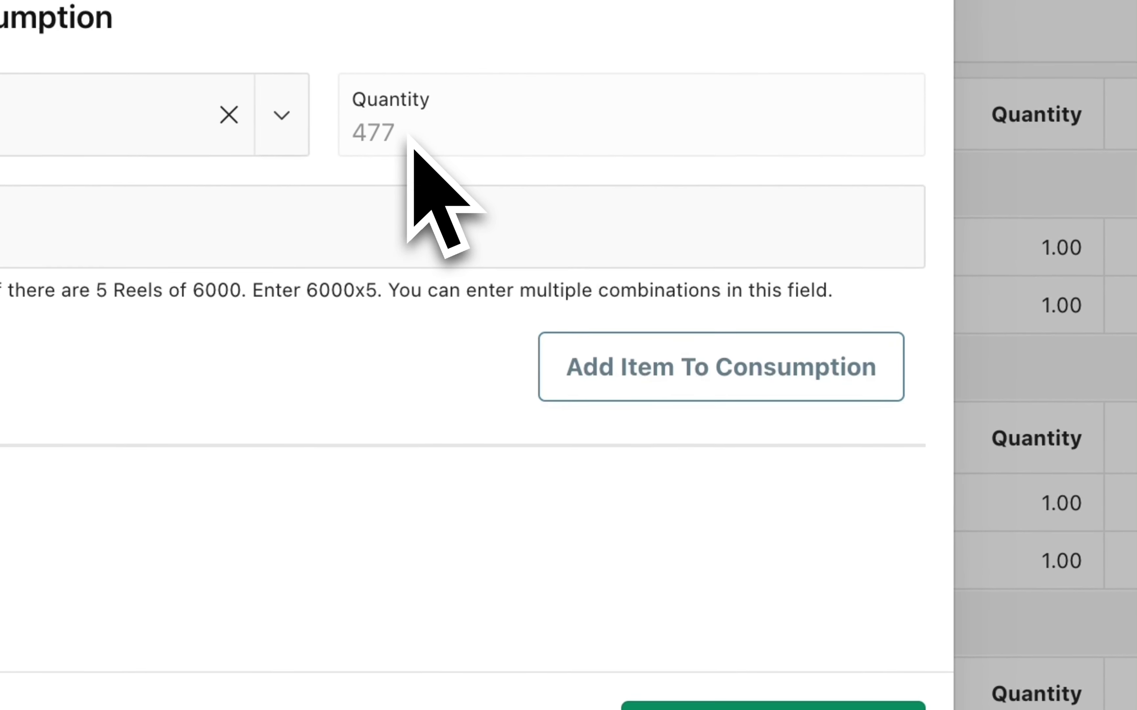
{"action": "left_click", "coordinate": [636, 384]}
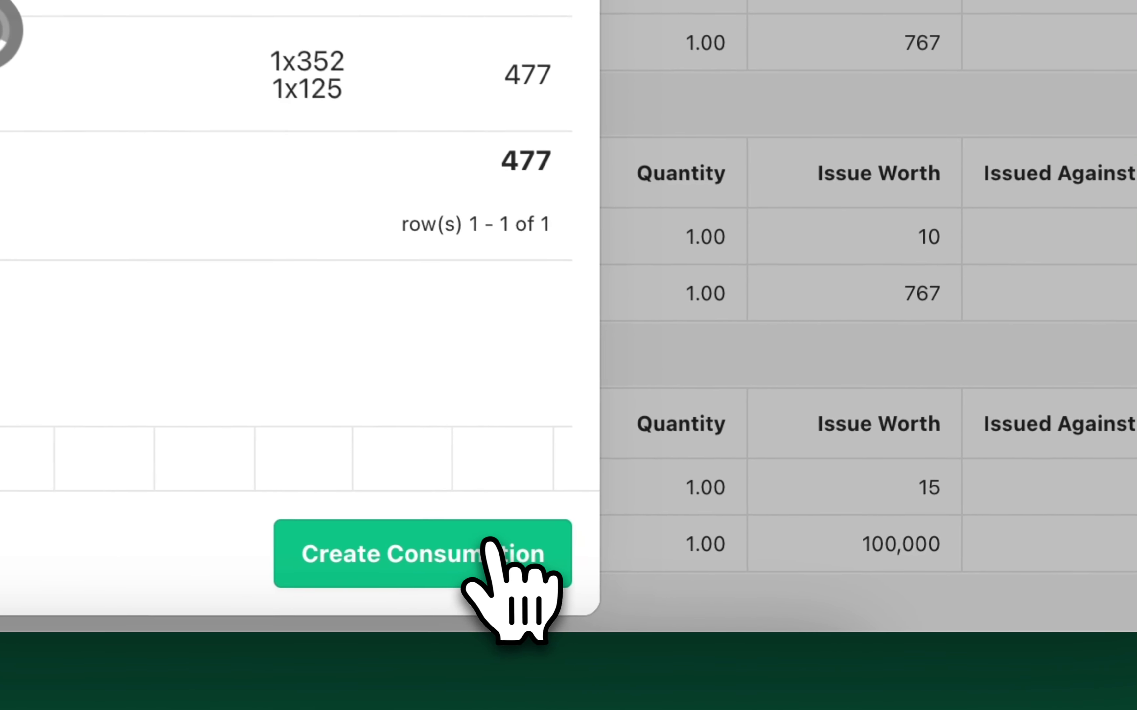
{"action": "left_click", "coordinate": [480, 539]}
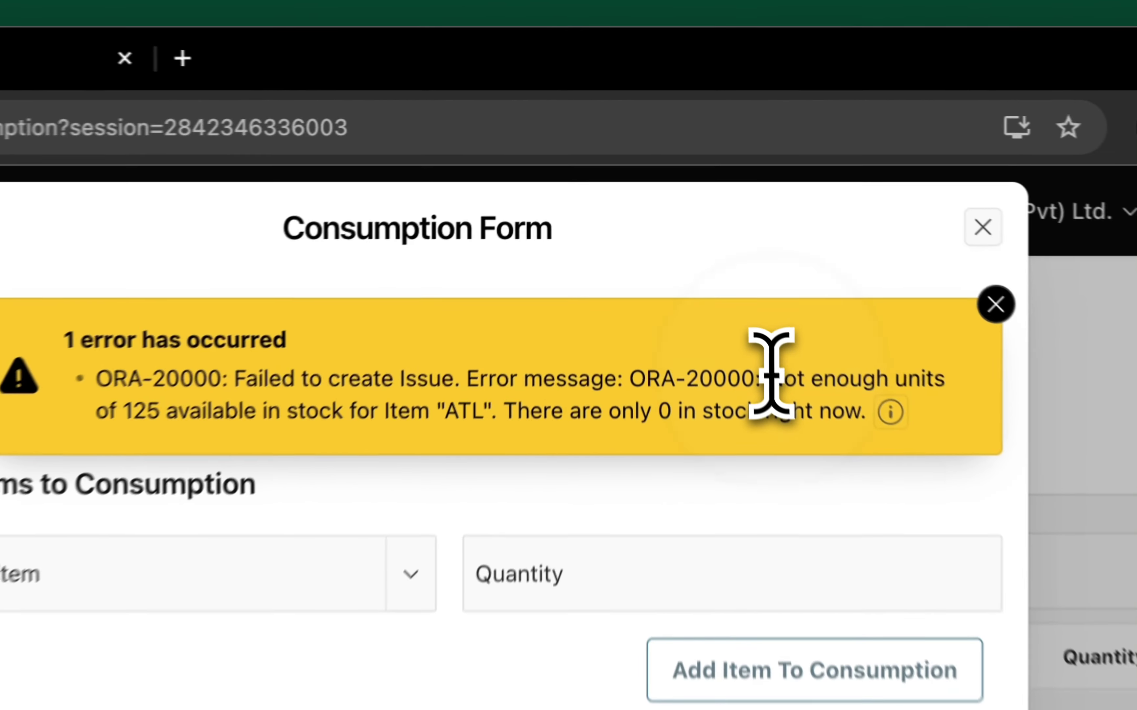
Read the error message on the consumption form, dismiss it and switch to ATL's details in the Stock Report tab.
{"action": "left_click_drag", "start_coordinate": [698, 224], "coordinate": [547, 234]}
{"action": "left_click_drag", "start_coordinate": [388, 428], "coordinate": [460, 428]}
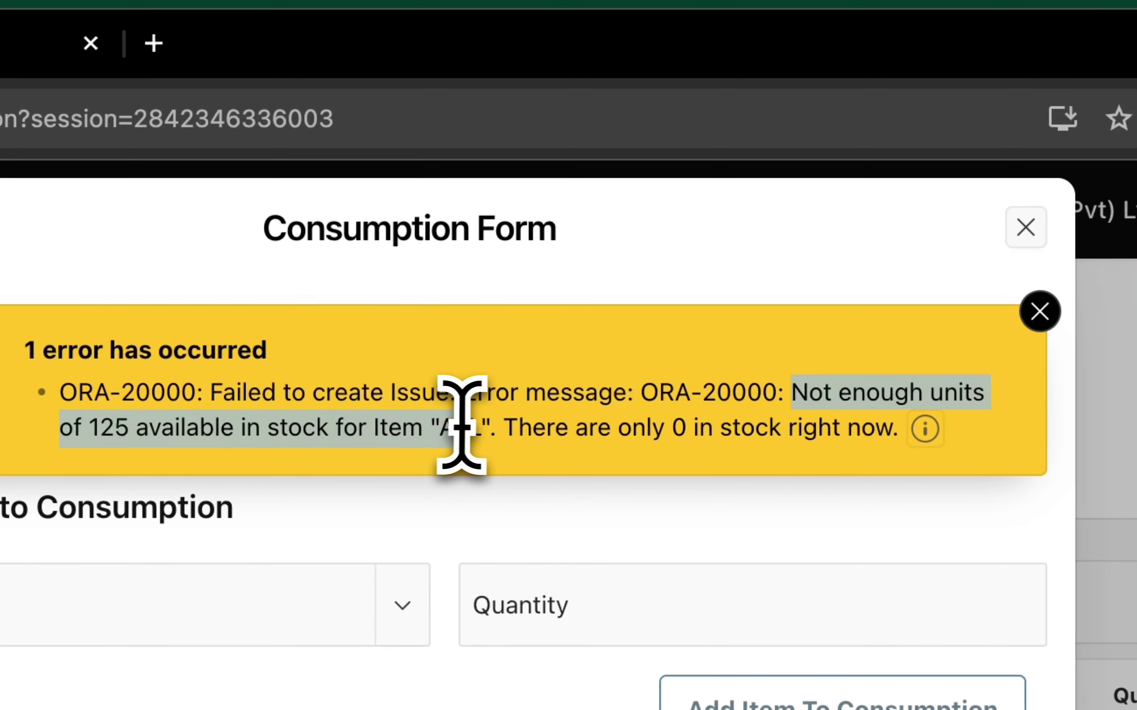
{"action": "left_click", "coordinate": [488, 425]}
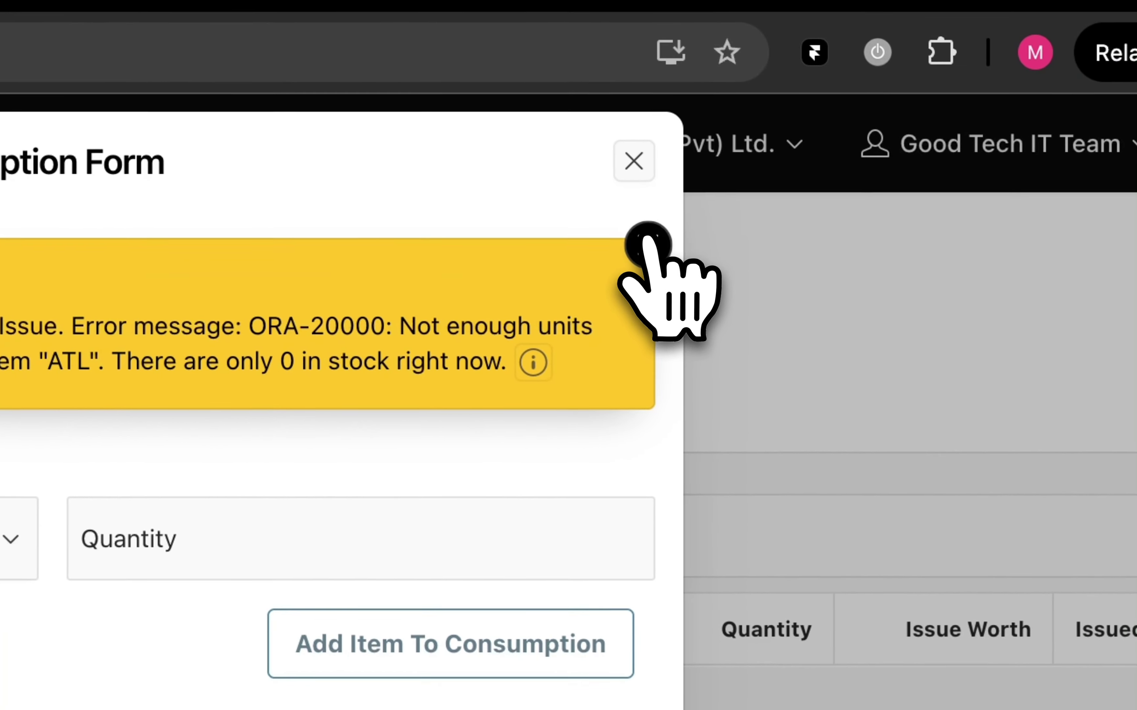
{"action": "left_click", "coordinate": [1040, 311]}
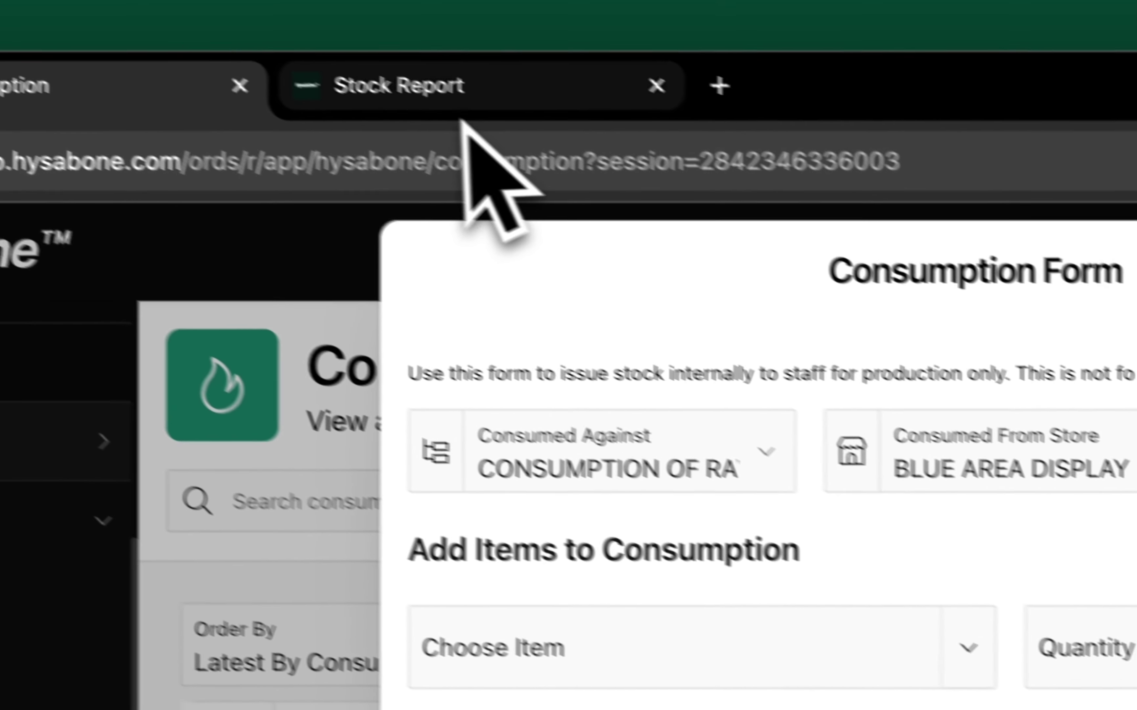
{"action": "left_click", "coordinate": [497, 83]}
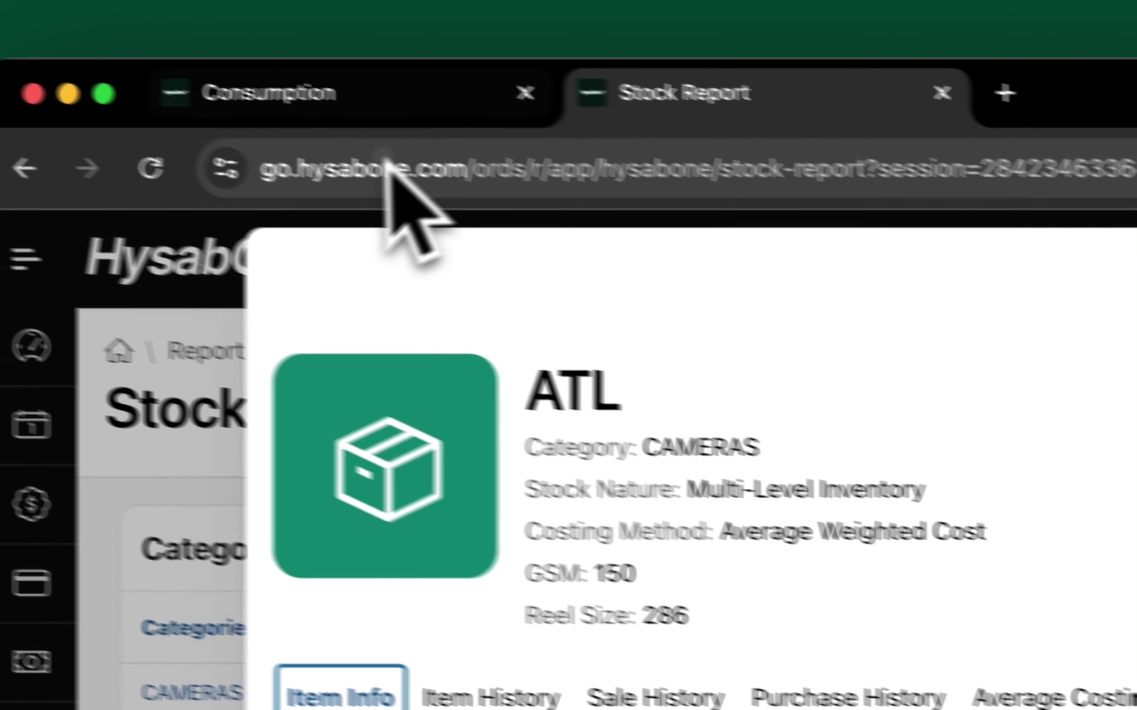
Open a new consumption form from the Consumption tab and choose ATL as the item.
{"action": "left_click", "coordinate": [141, 110]}
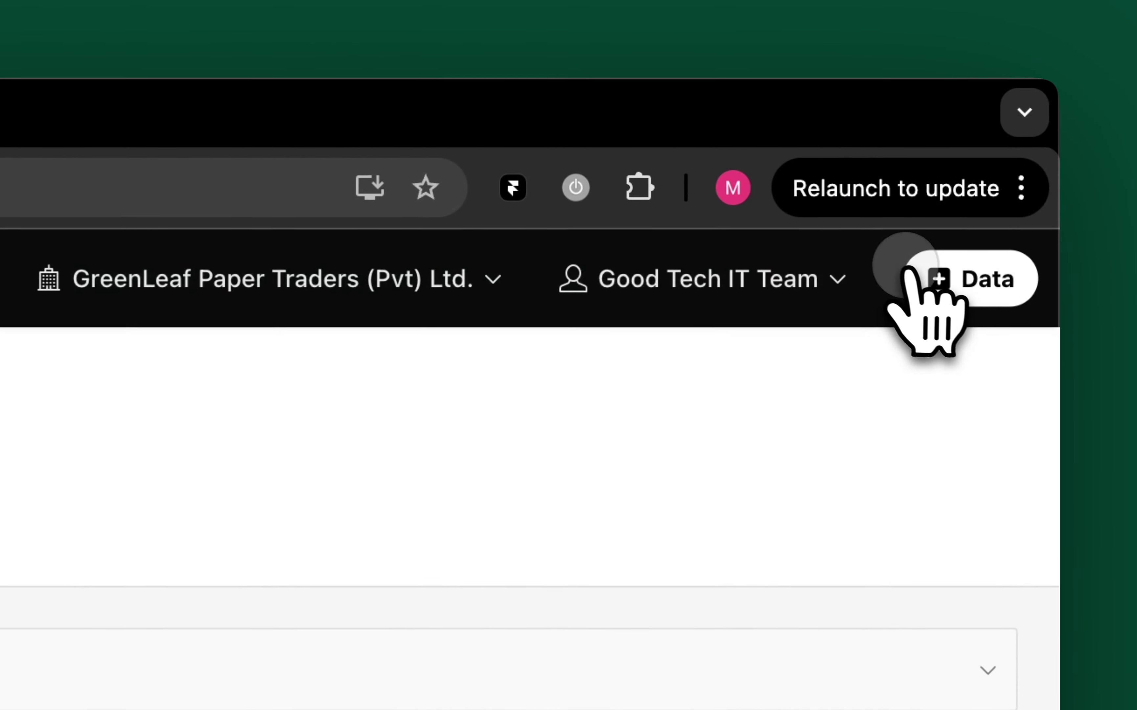
{"action": "left_click", "coordinate": [976, 220]}
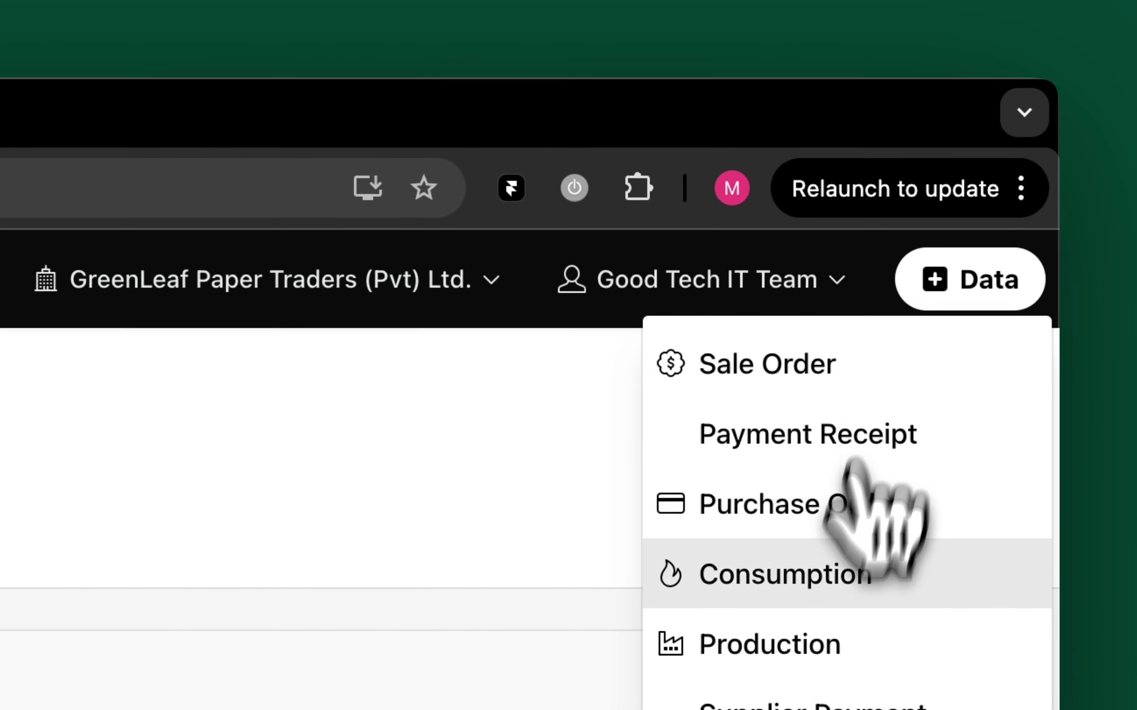
{"action": "left_click", "coordinate": [834, 547]}
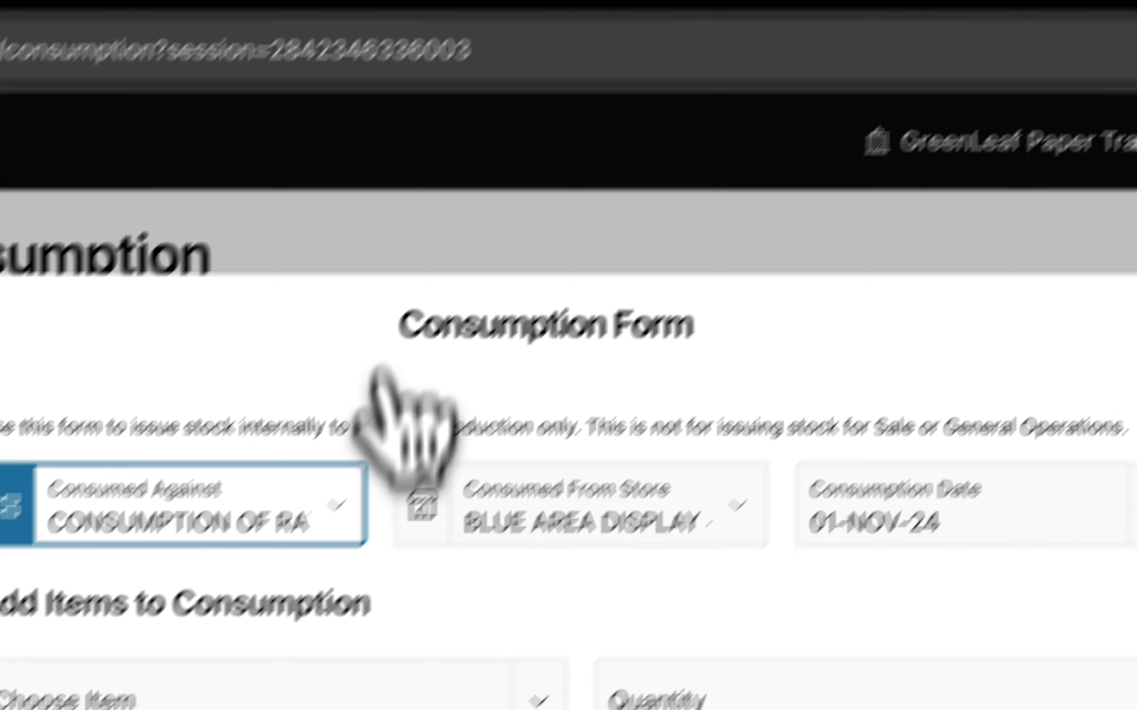
{"action": "left_click", "coordinate": [436, 408]}
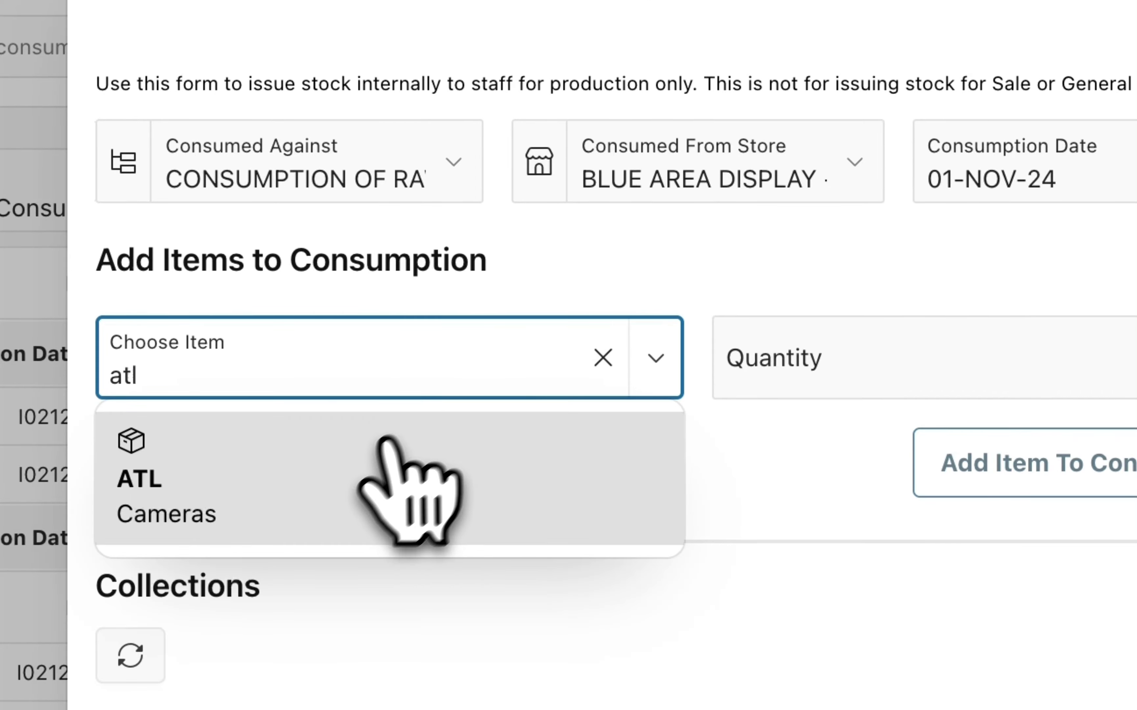
{"action": "left_click", "coordinate": [387, 469]}
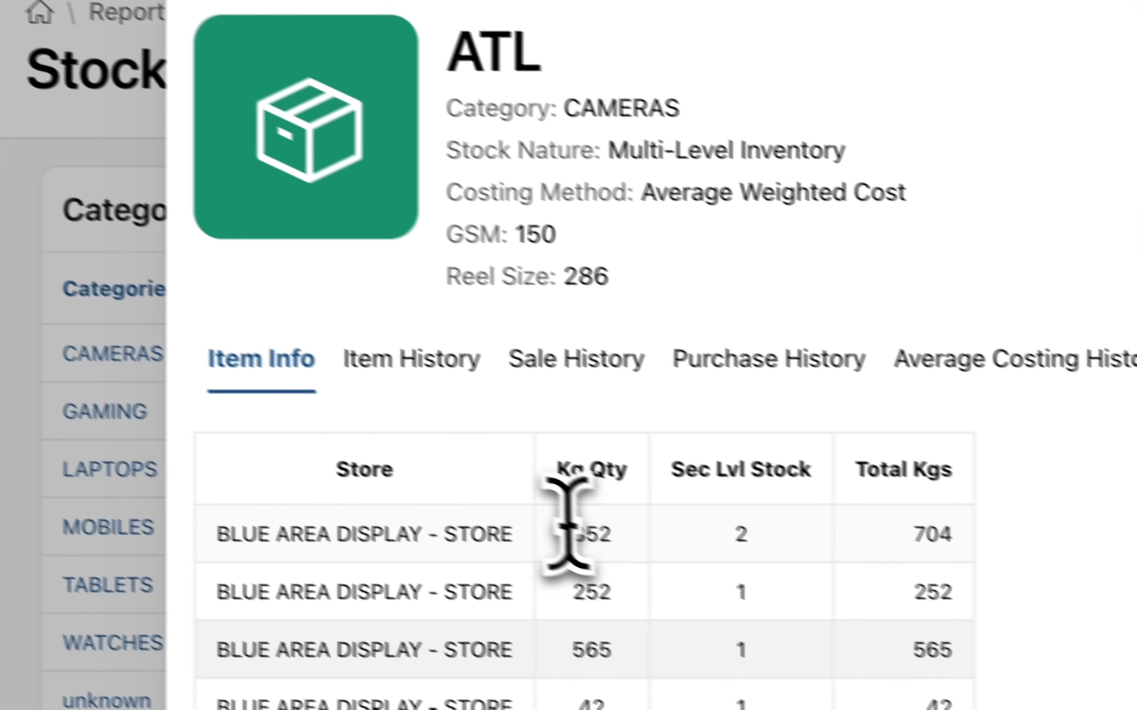
Enter 1x352 and 1x252 as the reel details, checking ATL's available reel sizes in the Stock Report tab.
{"action": "double_click", "coordinate": [571, 530]}
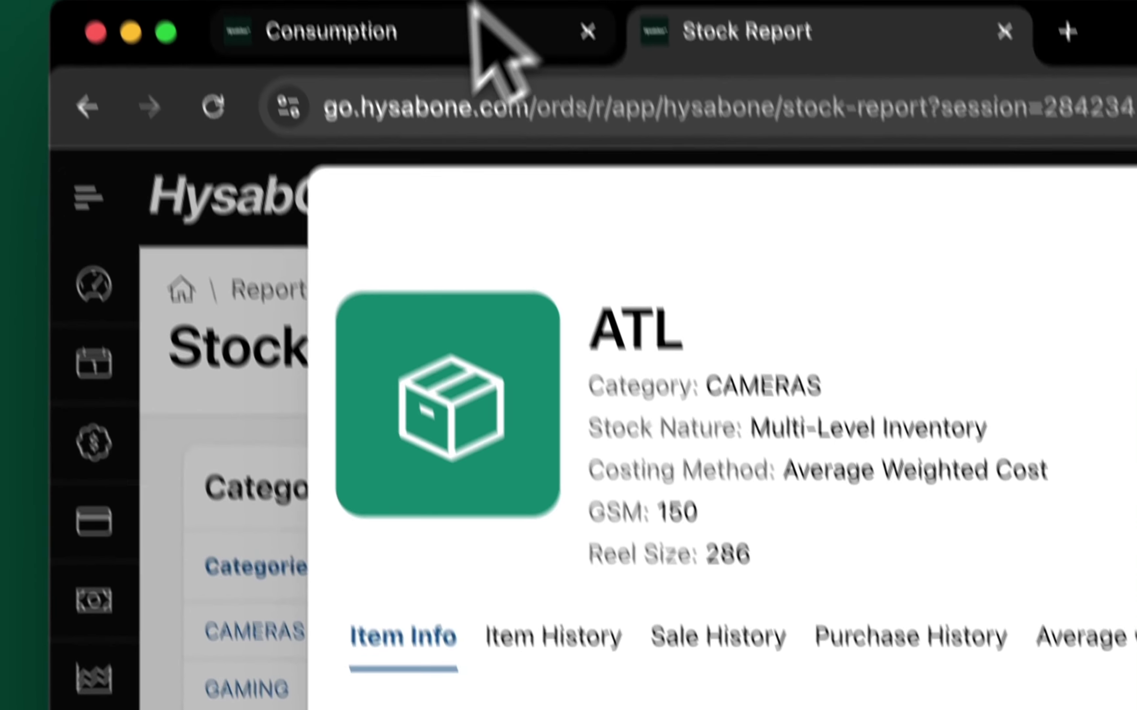
{"action": "left_click", "coordinate": [482, 31]}
{"action": "type", "text": "2"}
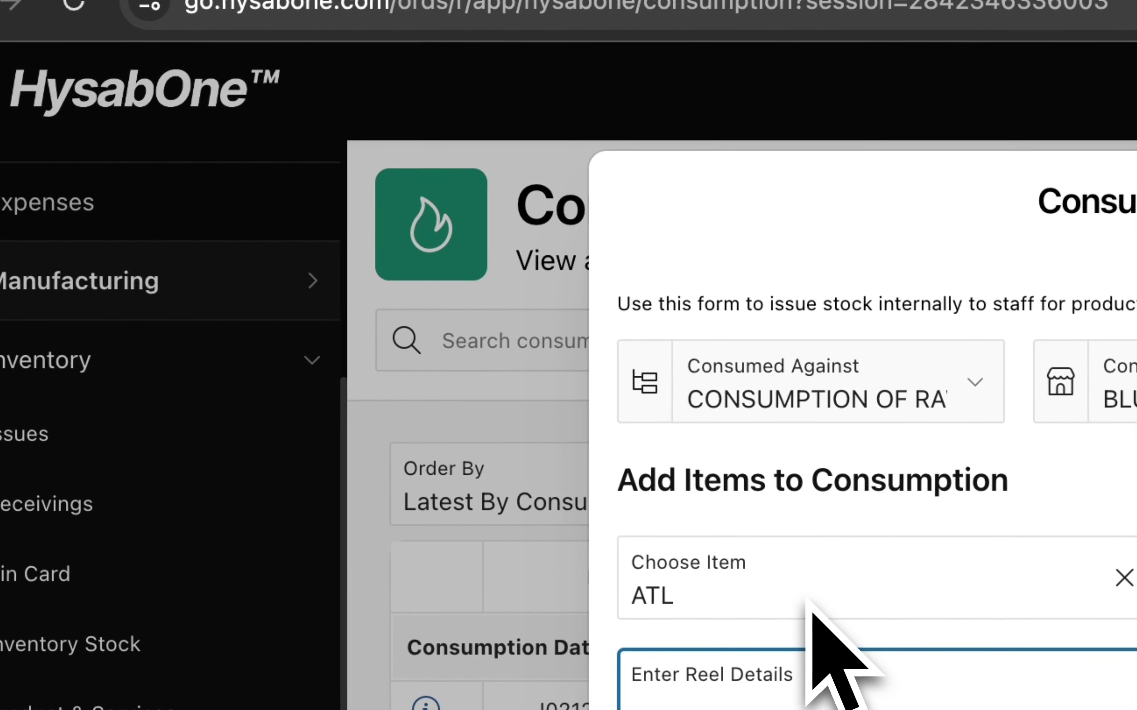
{"action": "type", "text": "1x352"}
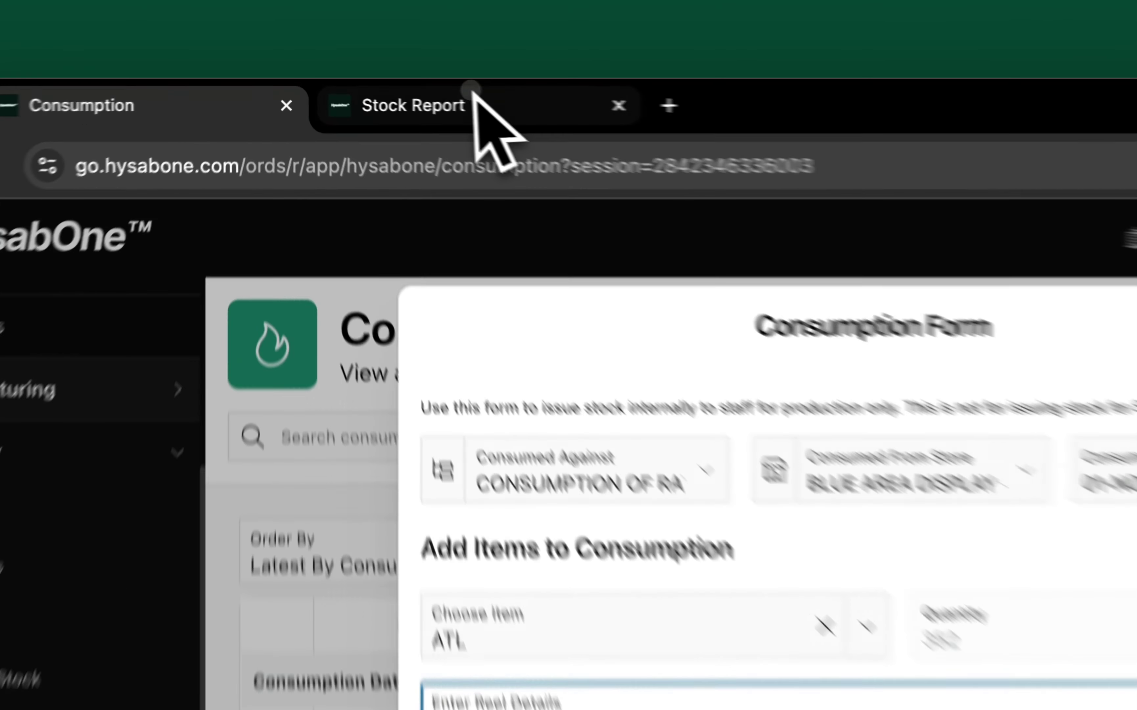
{"action": "left_click", "coordinate": [376, 94]}
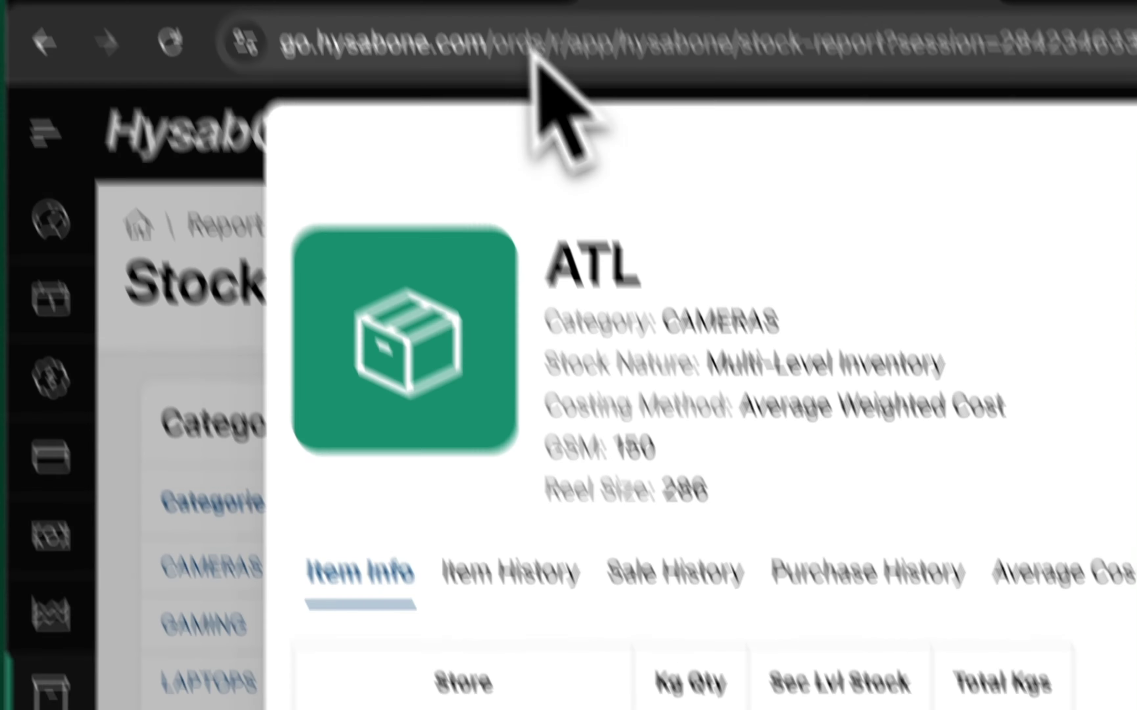
{"action": "left_click", "coordinate": [399, 117]}
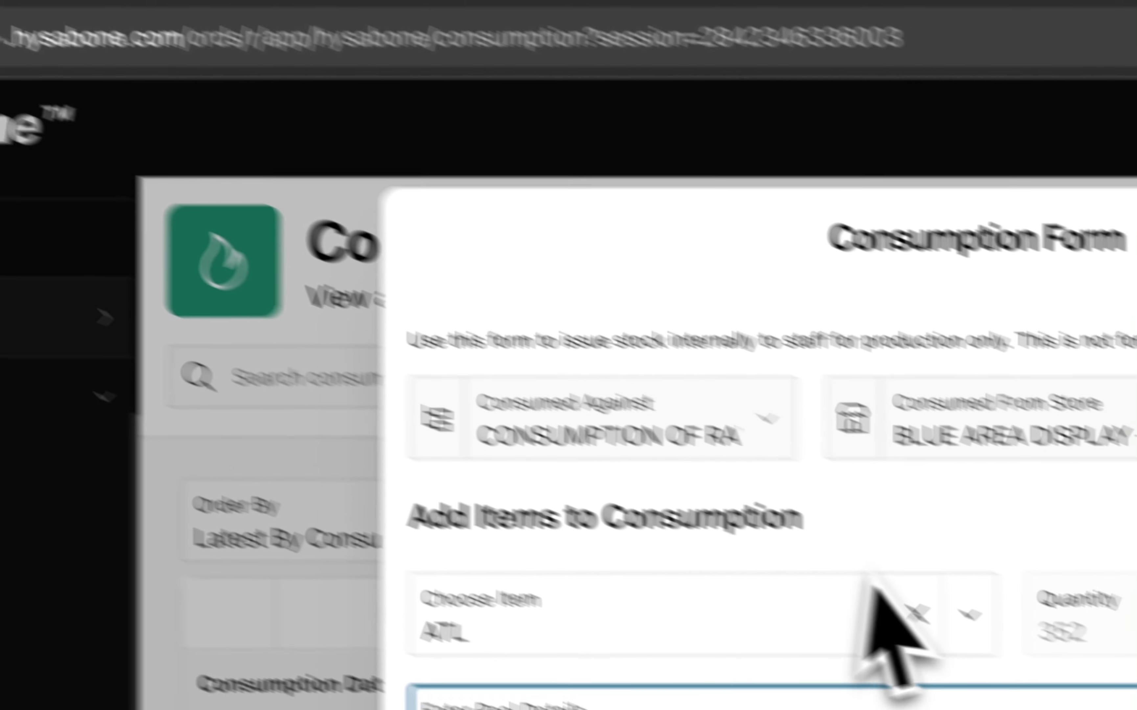
{"action": "type", "text": "252"}
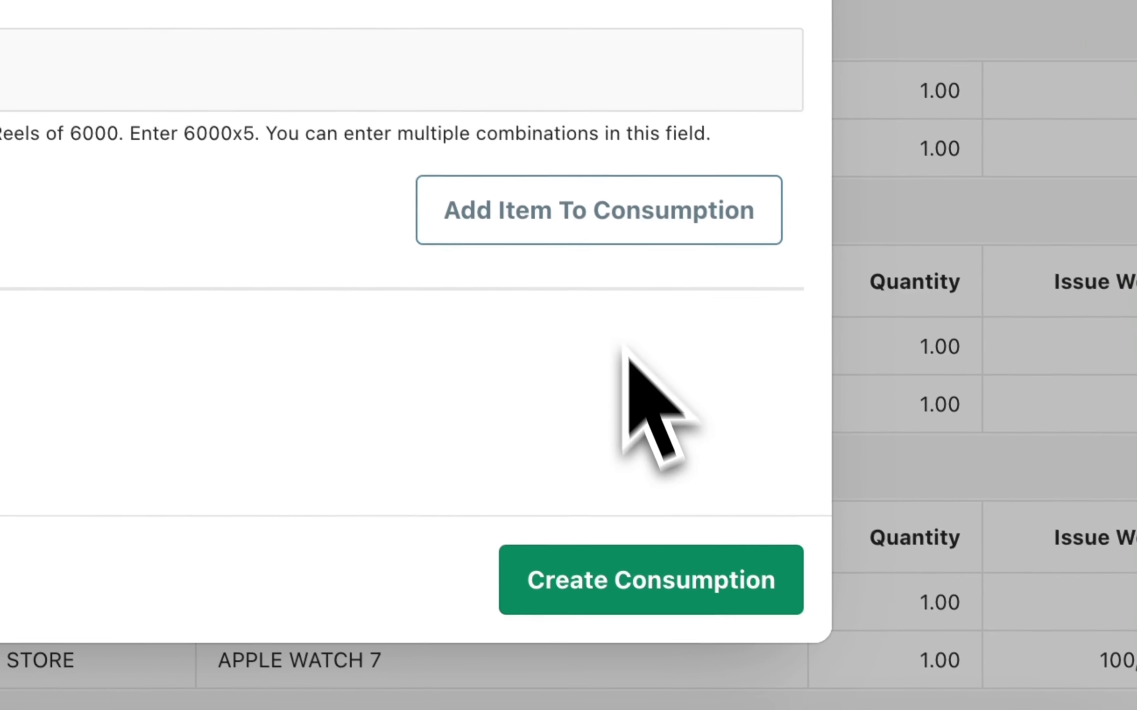
Add the ATL item with its two reels to the consumption and create the consumption.
{"action": "left_click", "coordinate": [1136, 709]}
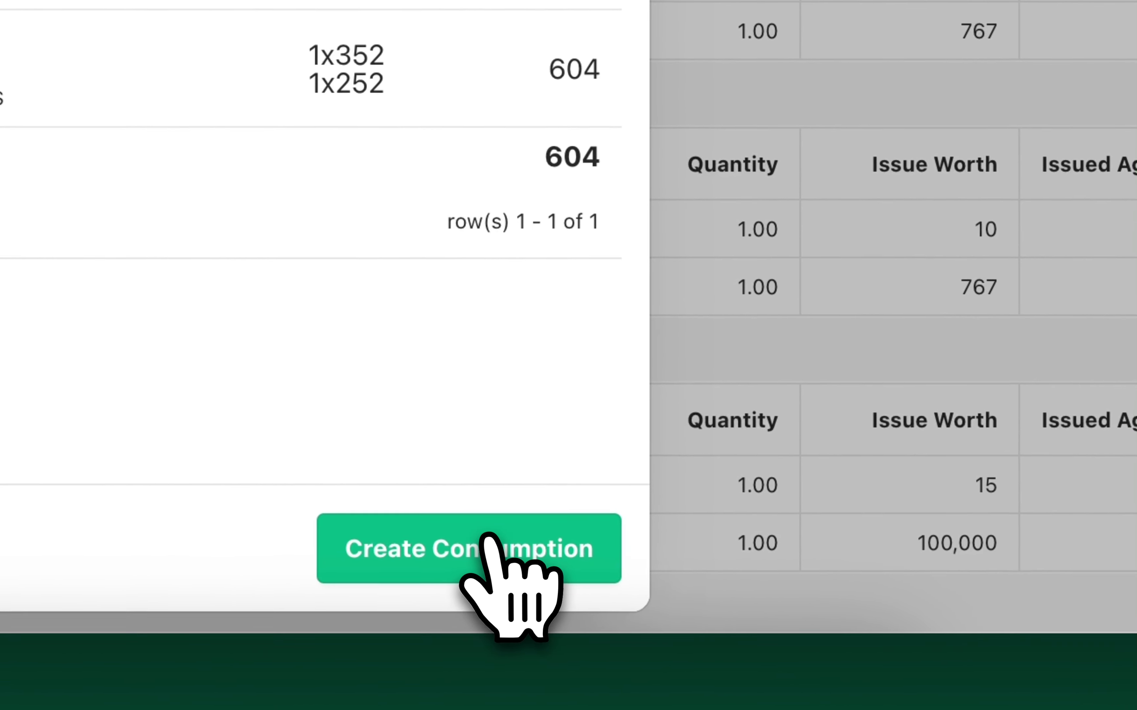
{"action": "left_click", "coordinate": [488, 537]}
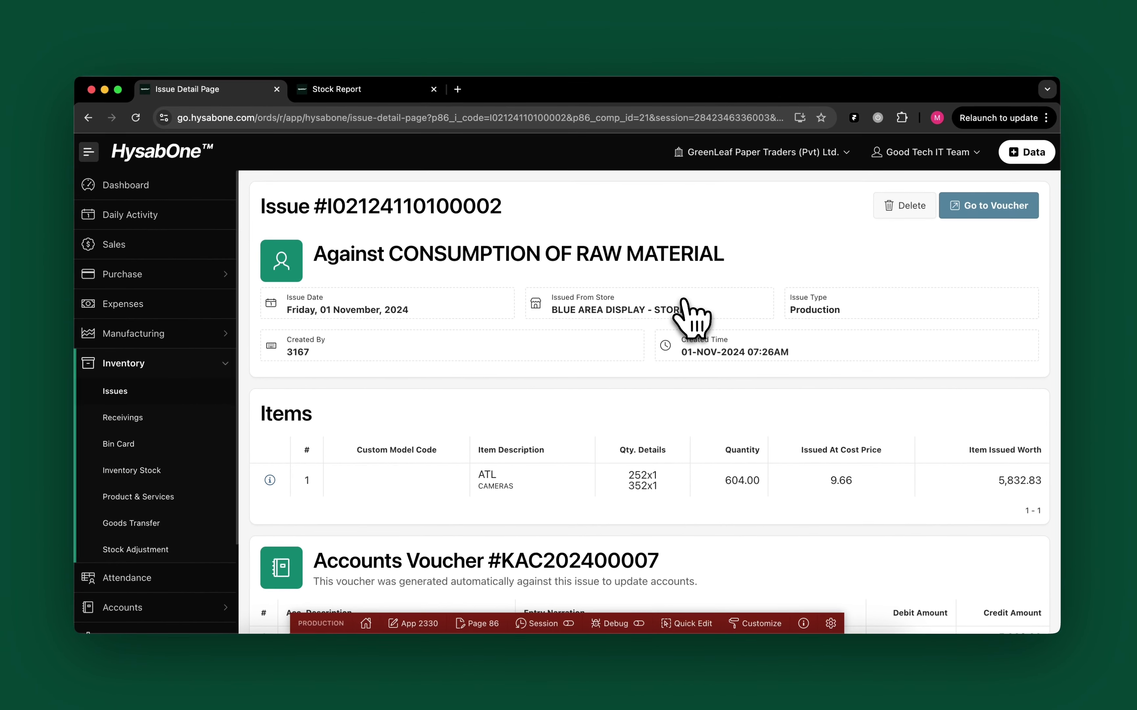
Review the new issue's heading, its automatically generated accounts voucher and the voucher's debit and credit entries.
{"action": "triple_click", "coordinate": [259, 205]}
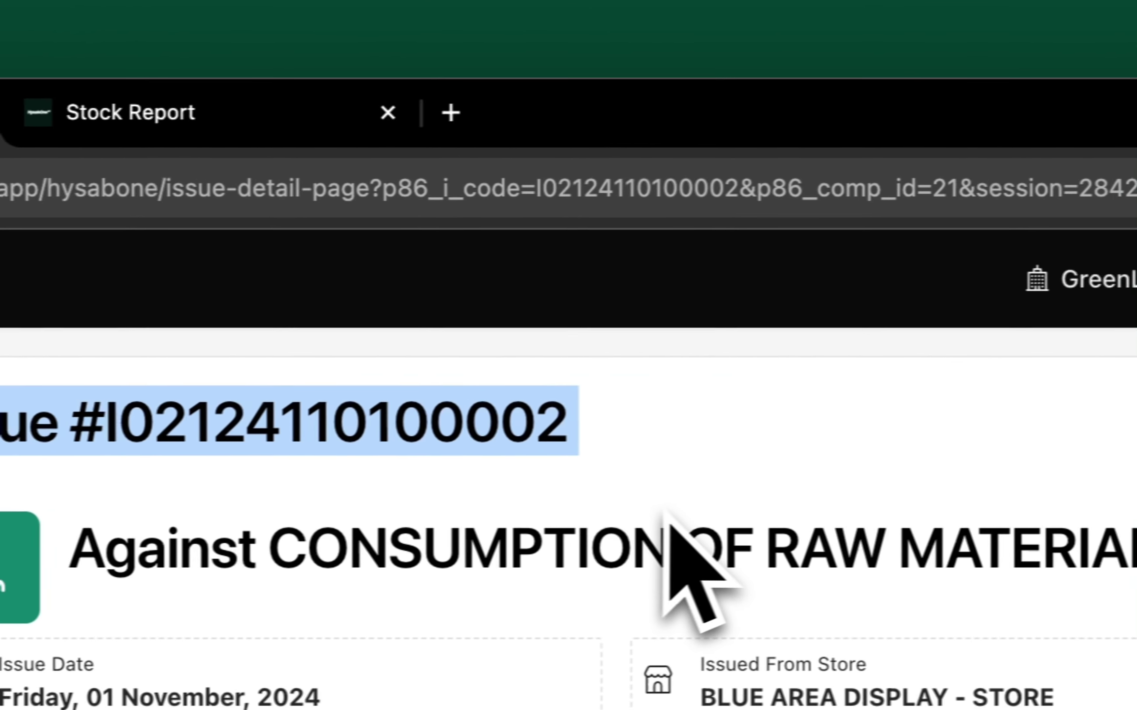
{"action": "scroll", "coordinate": [665, 511], "scroll_direction": "down", "scroll_amount": 3}
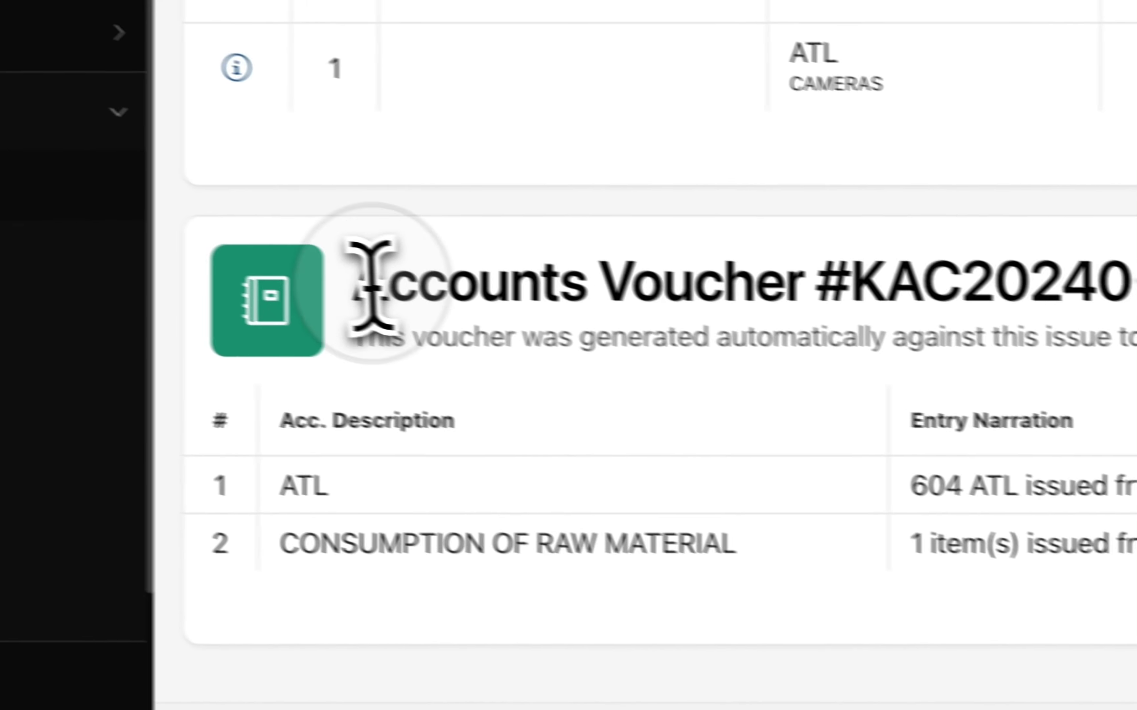
{"action": "left_click_drag", "start_coordinate": [368, 272], "coordinate": [837, 329]}
{"action": "left_click", "coordinate": [292, 532]}
{"action": "left_click_drag", "start_coordinate": [349, 368], "coordinate": [887, 429]}
{"action": "left_click", "coordinate": [974, 458]}
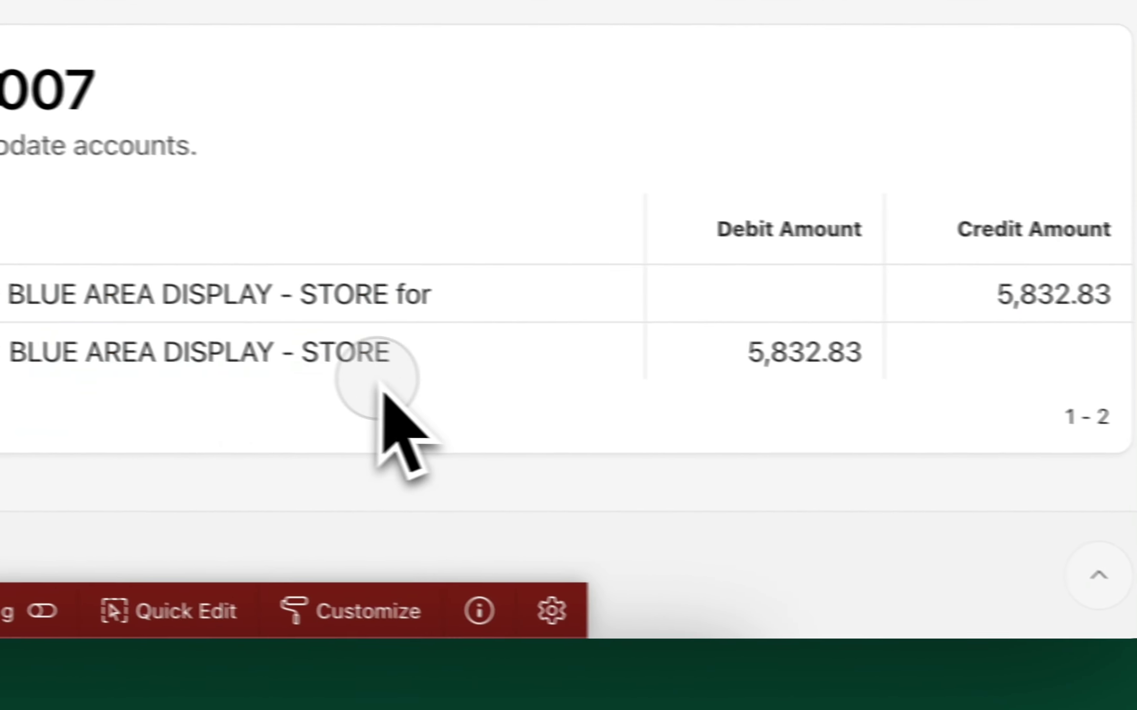
{"action": "double_click", "coordinate": [698, 446]}
{"action": "scroll", "coordinate": [698, 446], "scroll_direction": "up", "scroll_amount": 5}
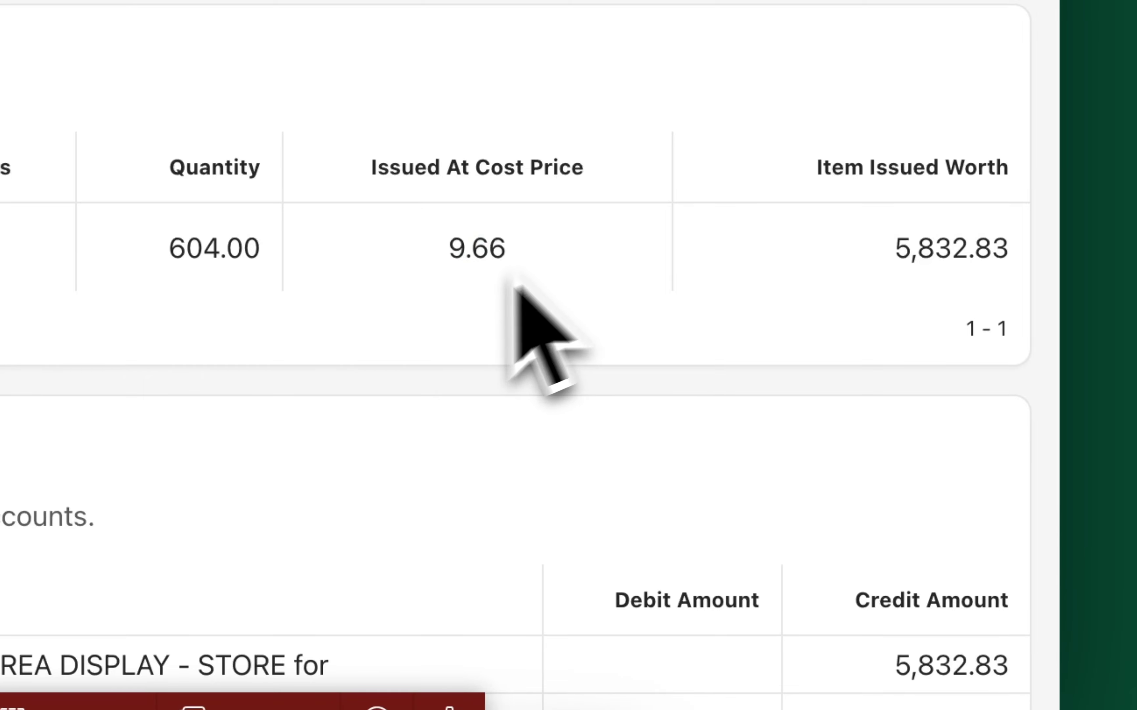
Compare the account the issue is booked against with the CONSUMPTION OF RAW MATERIAL entry and its debit amount.
{"action": "scroll", "coordinate": [405, 209], "scroll_direction": "up", "scroll_amount": 5}
{"action": "left_click_drag", "start_coordinate": [388, 418], "coordinate": [957, 427]}
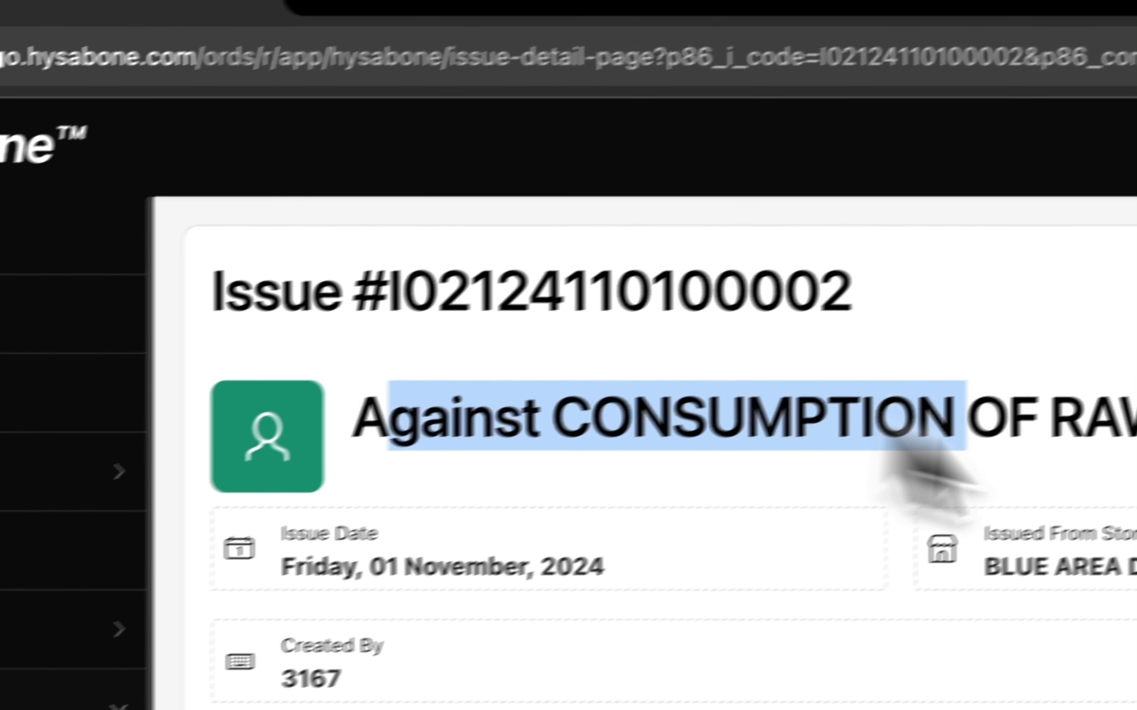
{"action": "left_click_drag", "start_coordinate": [891, 443], "coordinate": [1068, 450]}
{"action": "scroll", "coordinate": [990, 477], "scroll_direction": "down", "scroll_amount": 2}
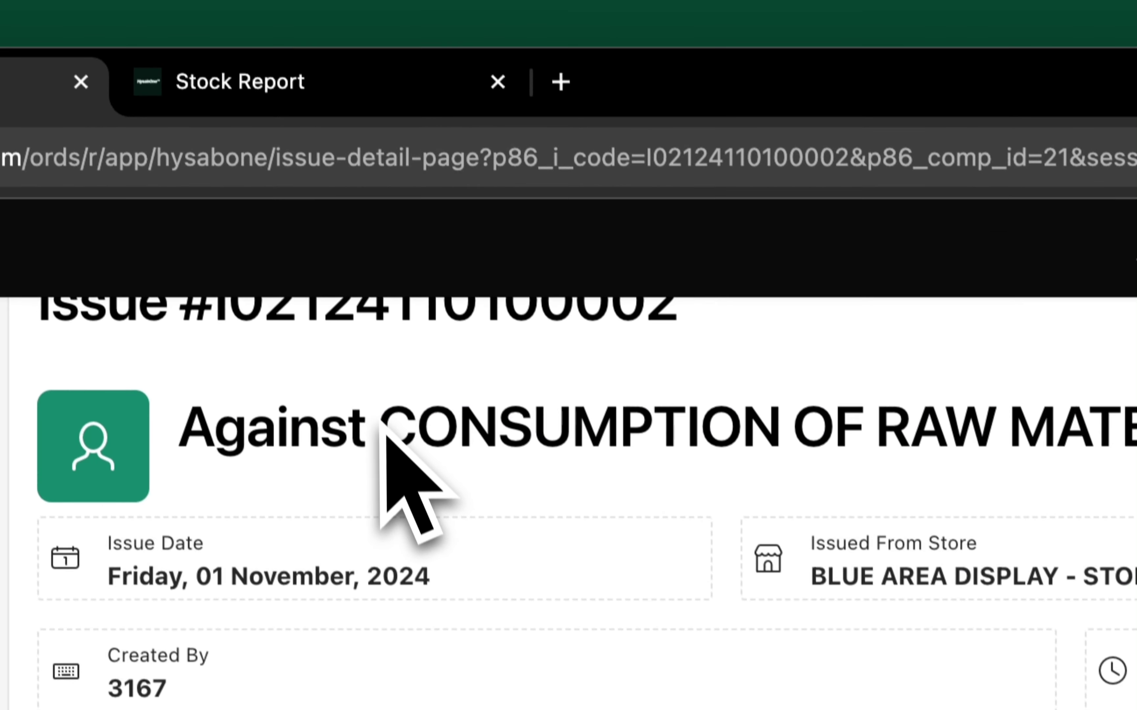
{"action": "left_click_drag", "start_coordinate": [831, 450], "coordinate": [1136, 455]}
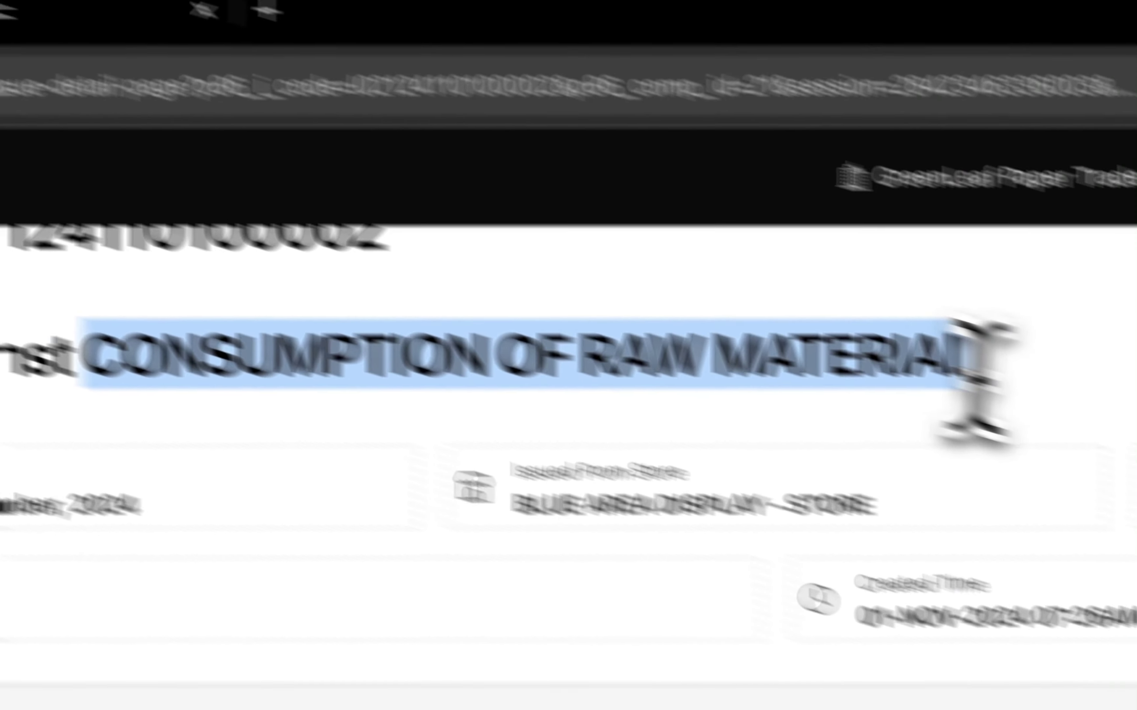
{"action": "left_click", "coordinate": [1136, 472]}
{"action": "scroll", "coordinate": [1136, 476], "scroll_direction": "down", "scroll_amount": 5}
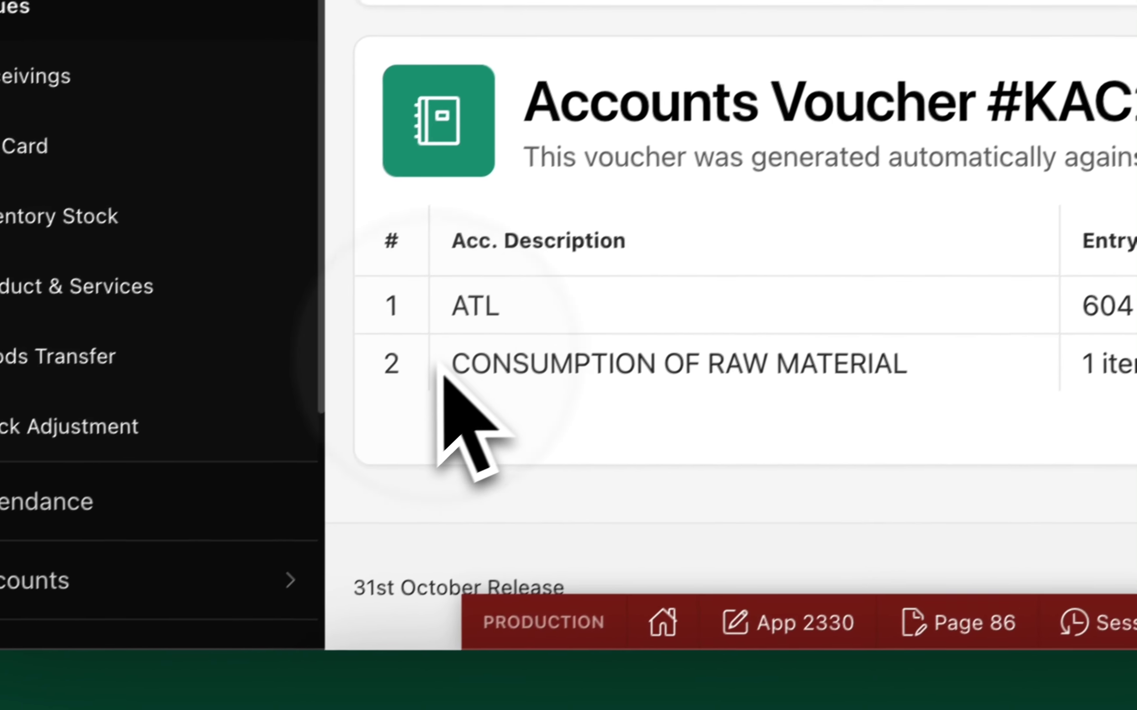
{"action": "left_click_drag", "start_coordinate": [464, 357], "coordinate": [683, 345]}
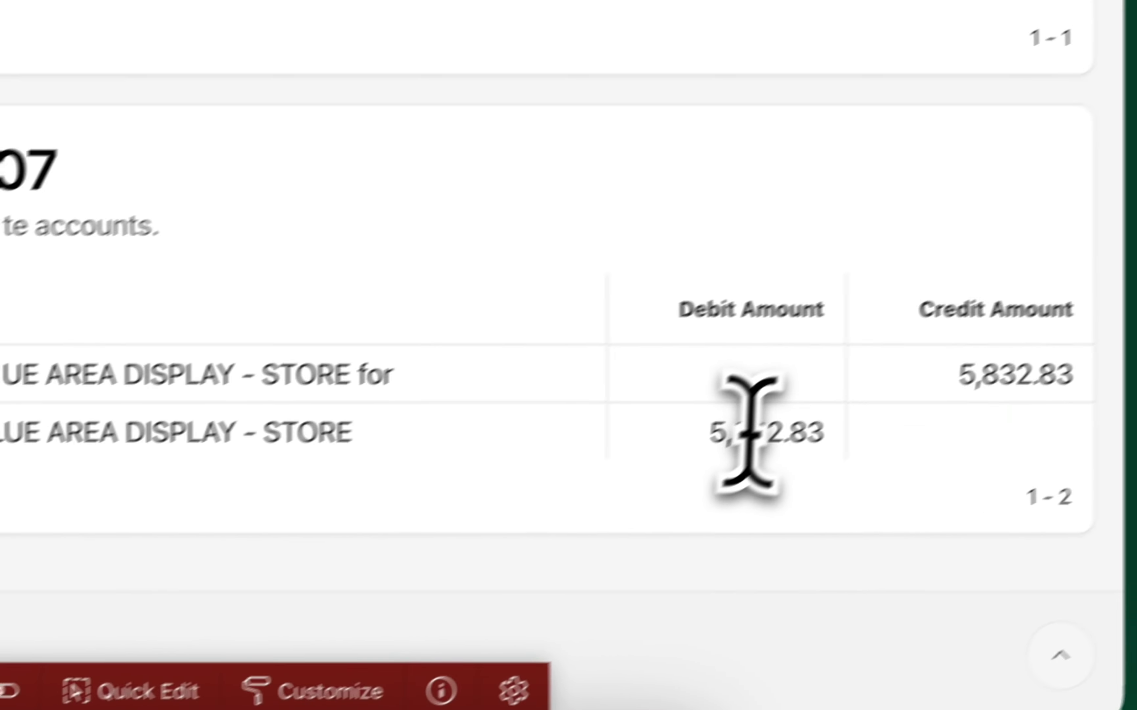
{"action": "double_click", "coordinate": [744, 434]}
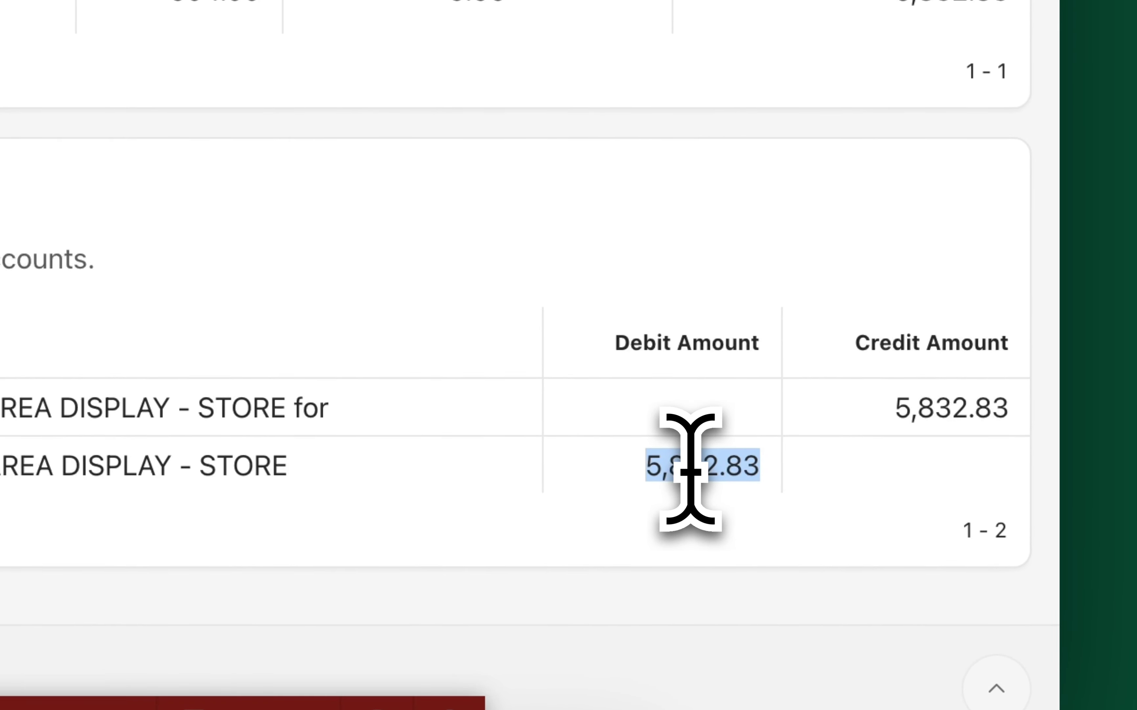
Open the issue's full accounts voucher, look through its details and entries, and return to the issue detail page.
{"action": "scroll", "coordinate": [676, 263], "scroll_direction": "up", "scroll_amount": 15}
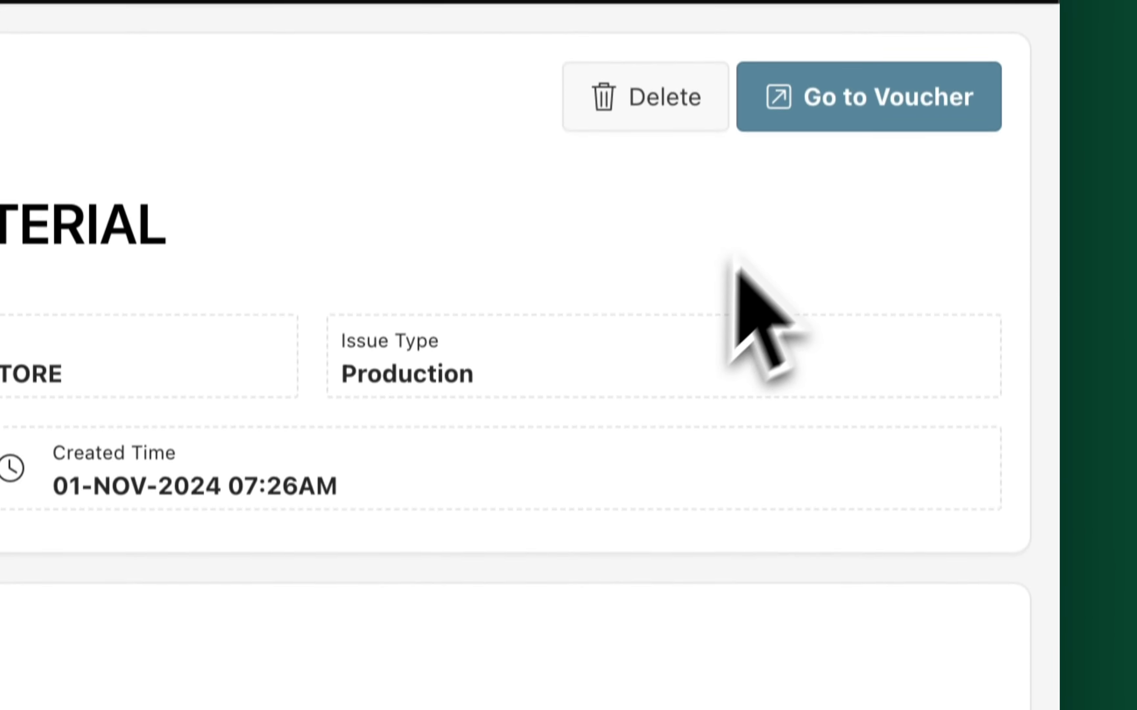
{"action": "left_click", "coordinate": [817, 121]}
{"action": "scroll", "coordinate": [840, 470], "scroll_direction": "down", "scroll_amount": 5}
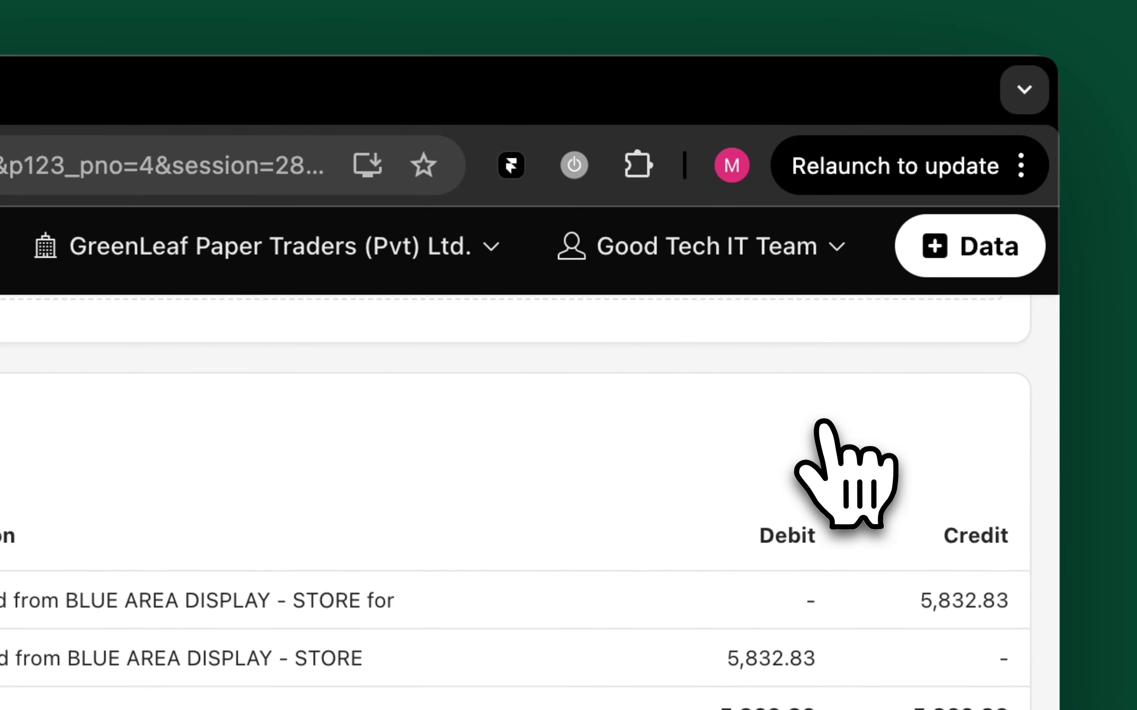
{"action": "scroll", "coordinate": [822, 422], "scroll_direction": "up", "scroll_amount": 10}
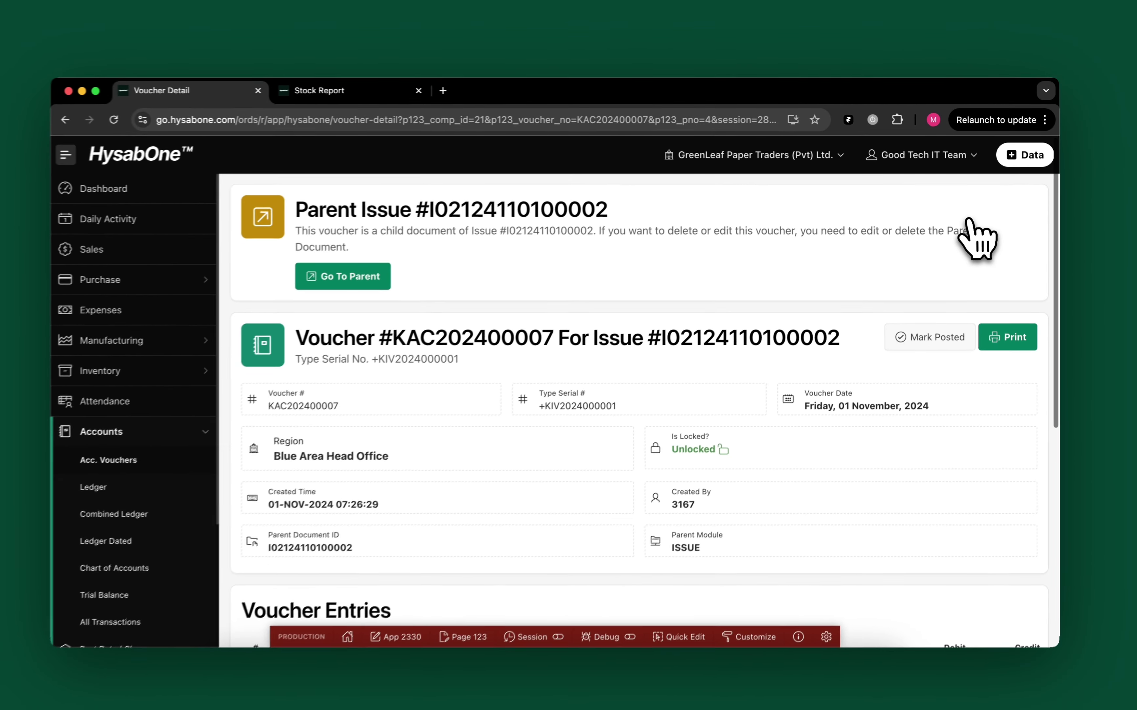
{"action": "scroll", "coordinate": [979, 234], "scroll_direction": "left", "scroll_amount": 5}
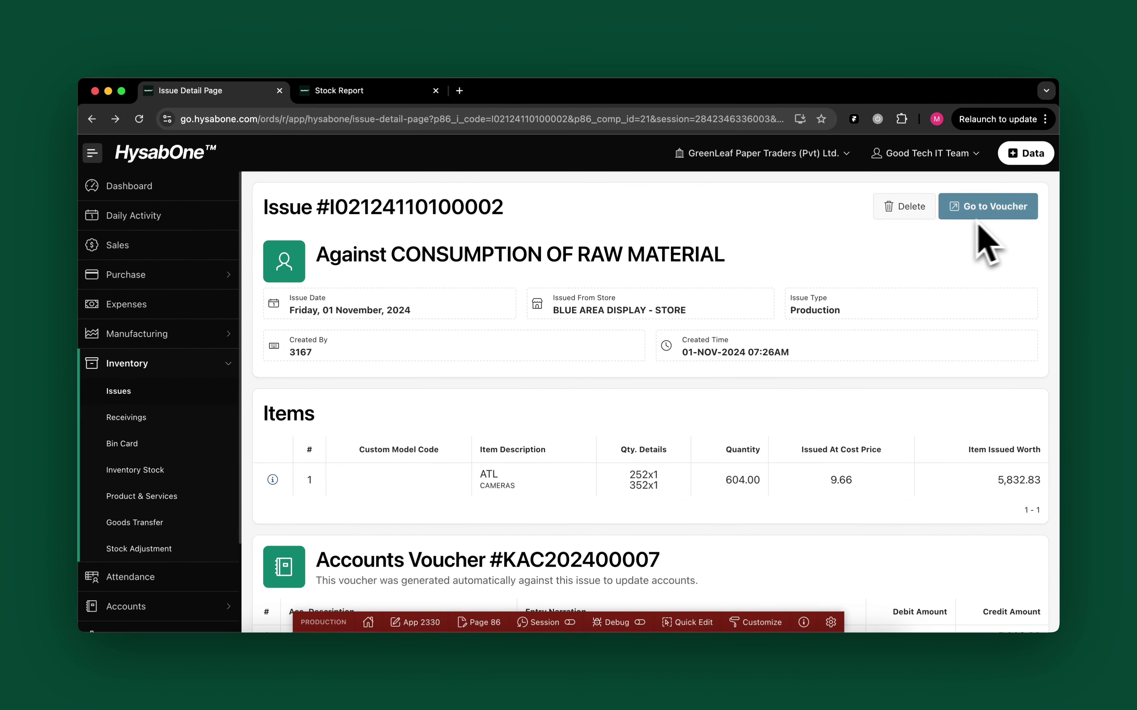
Delete the issue together with its child accounts voucher and look through the issues list.
{"action": "left_click", "coordinate": [907, 207]}
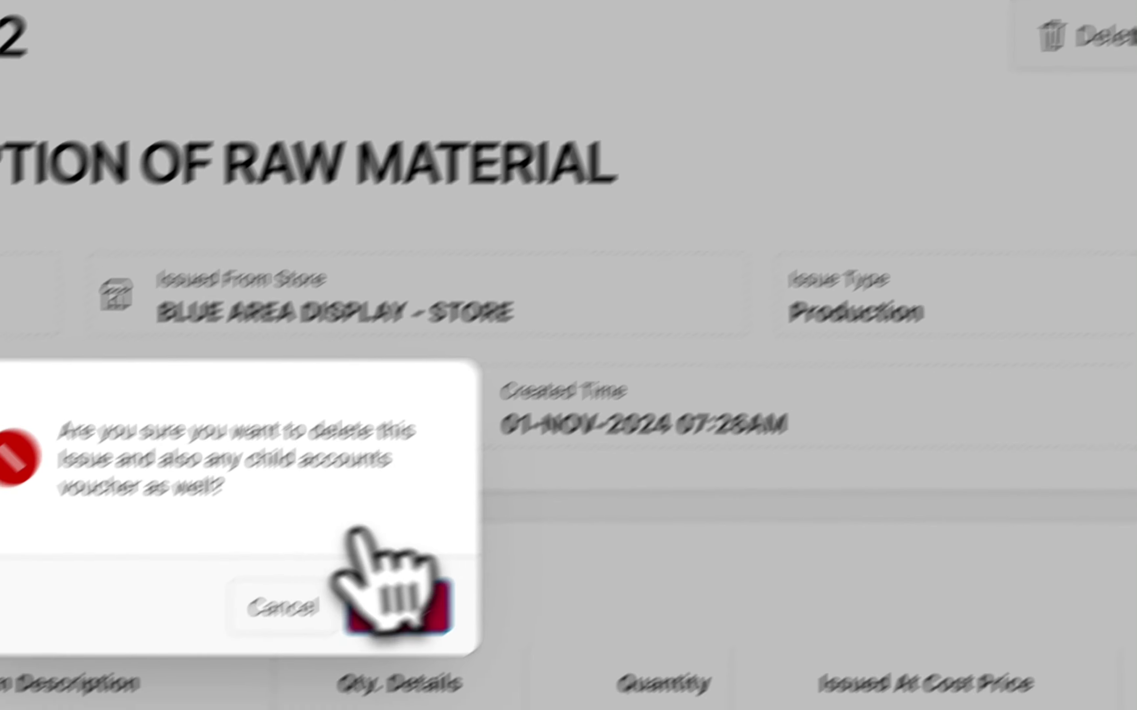
{"action": "left_click", "coordinate": [425, 550]}
{"action": "left_click", "coordinate": [742, 260]}
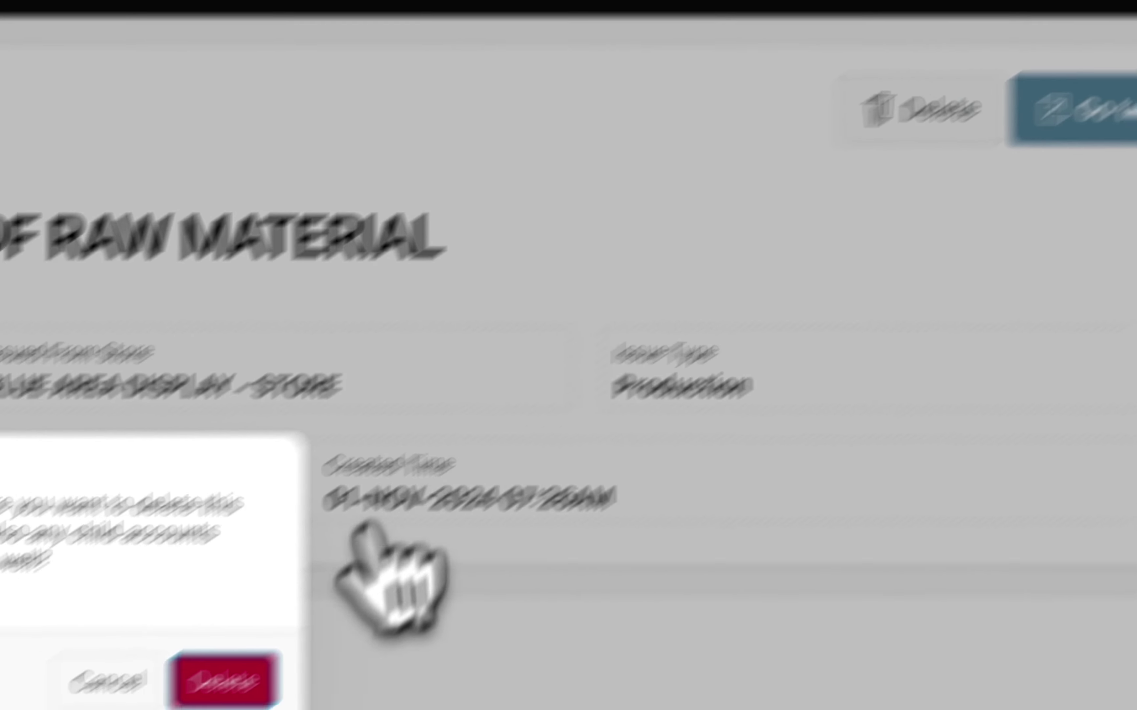
{"action": "left_click", "coordinate": [237, 689]}
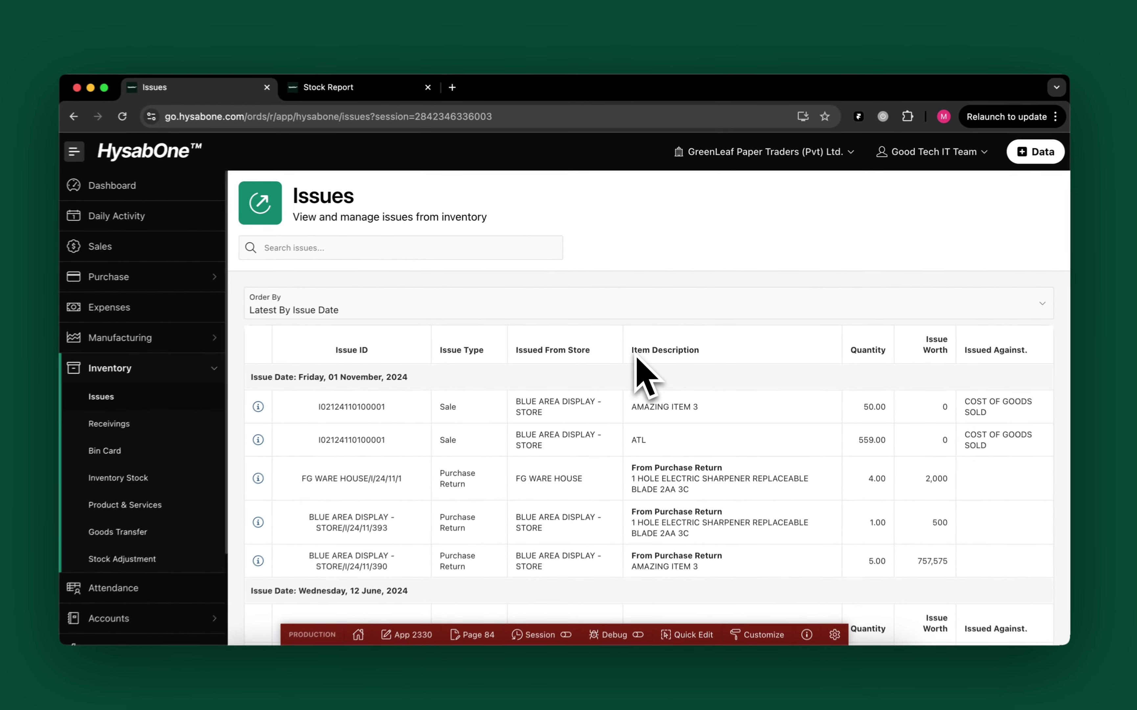
{"action": "scroll", "coordinate": [631, 416], "scroll_direction": "down", "scroll_amount": 2}
{"action": "scroll", "coordinate": [646, 369], "scroll_direction": "down", "scroll_amount": 8}
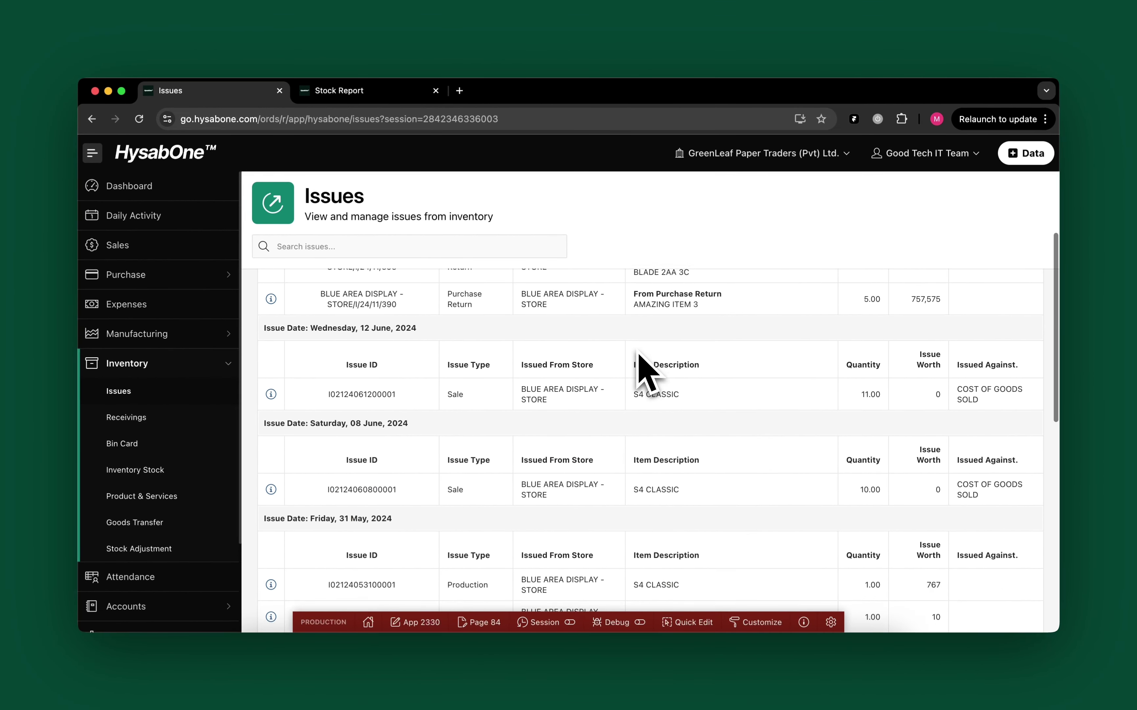